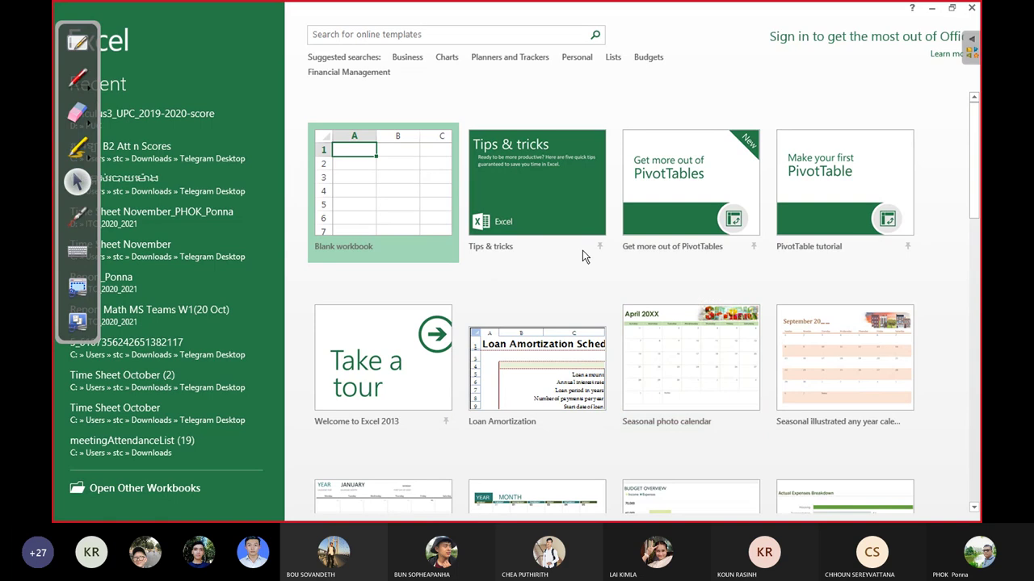
Step: Create a blank workbook and enter the headers G1, G2 and G3 in cells A1 to C1
left_click(340, 202)
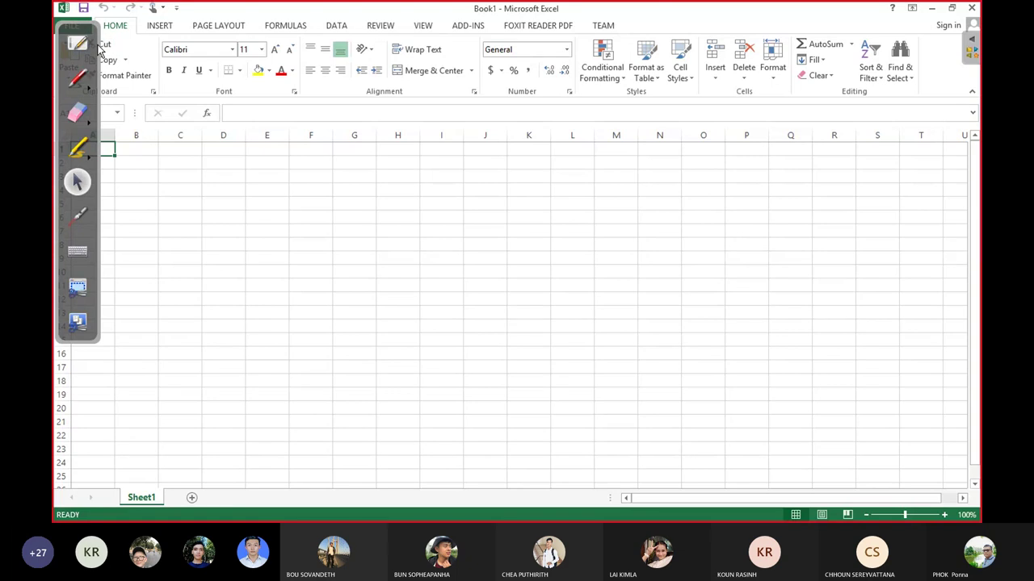
mouse_move(103, 48)
left_mouse_down()
mouse_move(468, 55)
mouse_move(967, 101)
left_mouse_up()
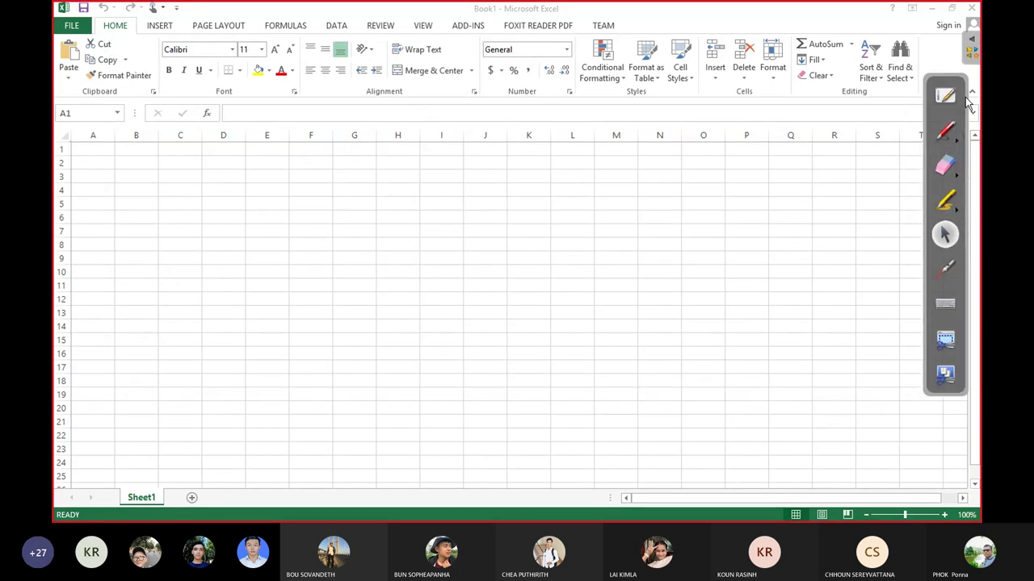
left_click(89, 150)
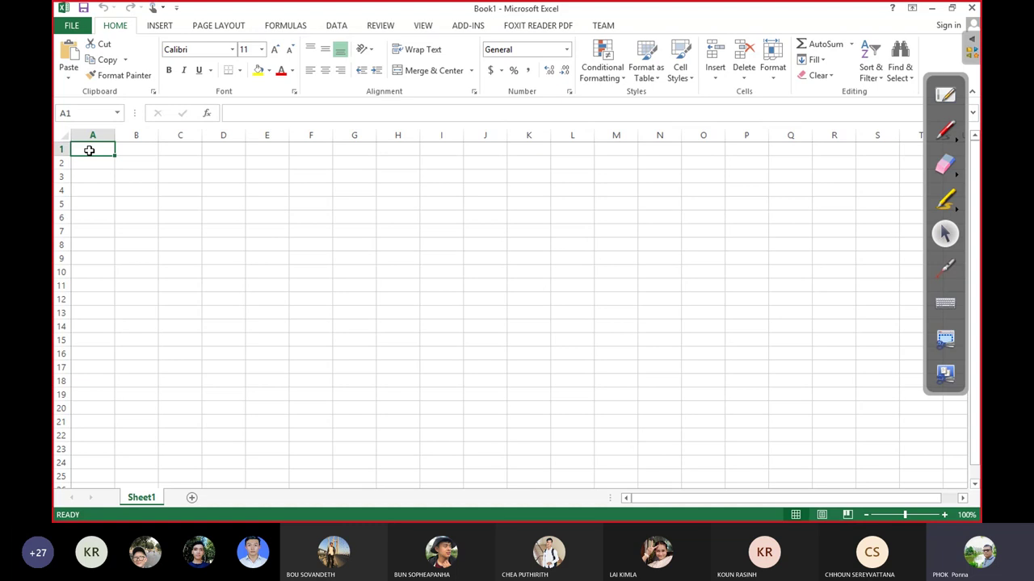
type("G1")
key("Tab")
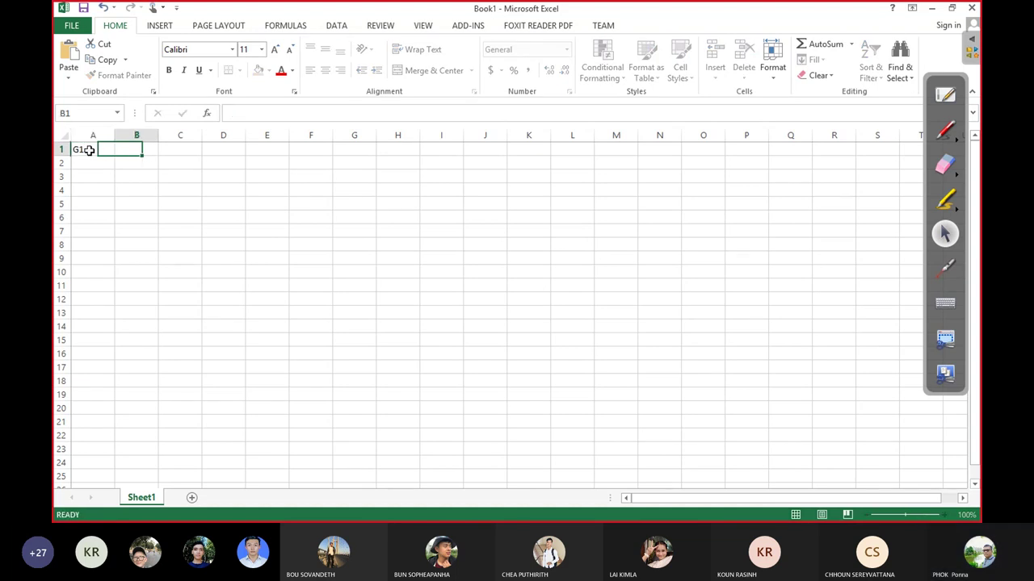
type("G2")
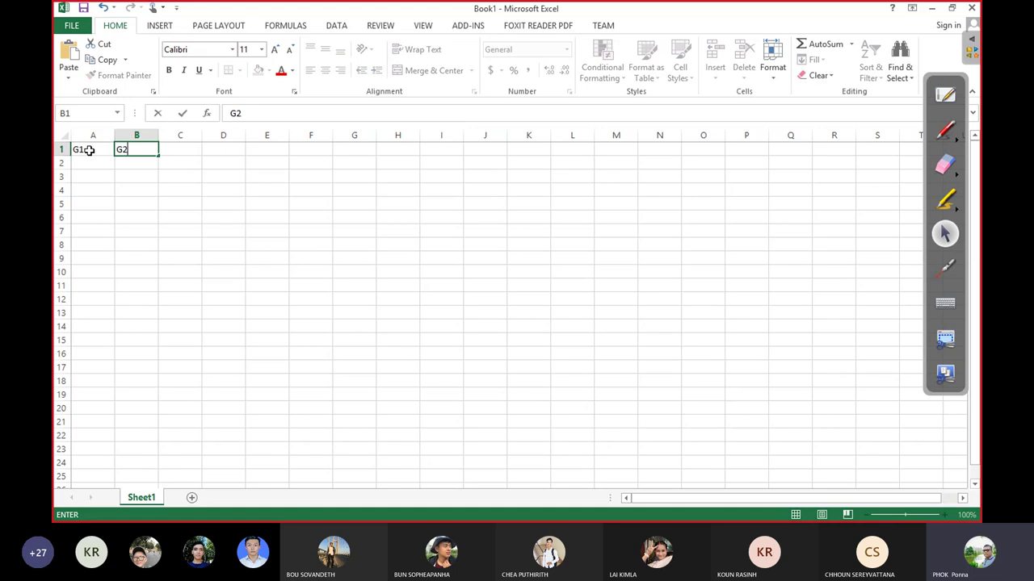
key("Tab")
type("G3")
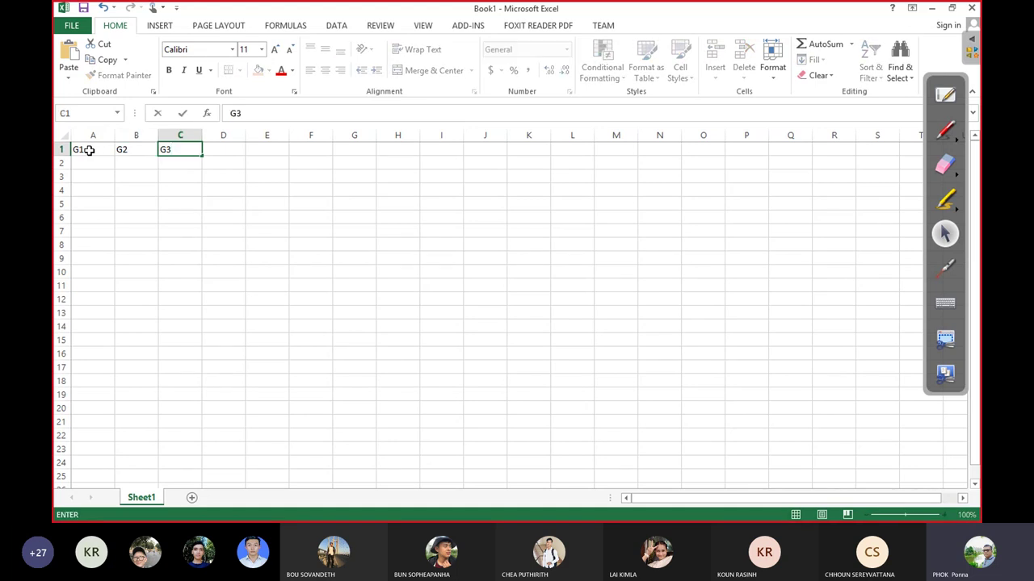
key("Return")
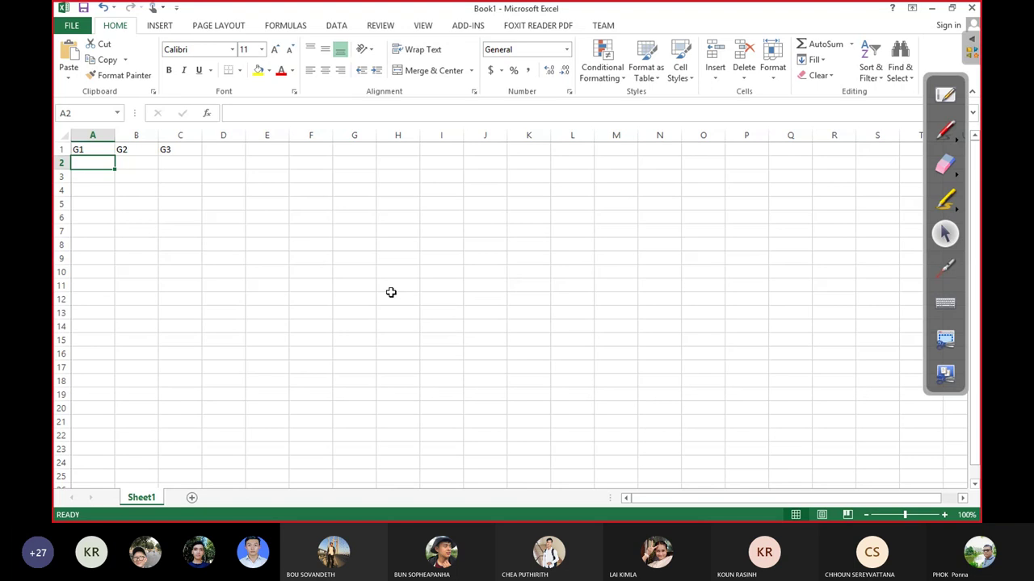
Step: Fill the G1 column from A2 down with the values 93, 61, 87, 75 and 92
type("93")
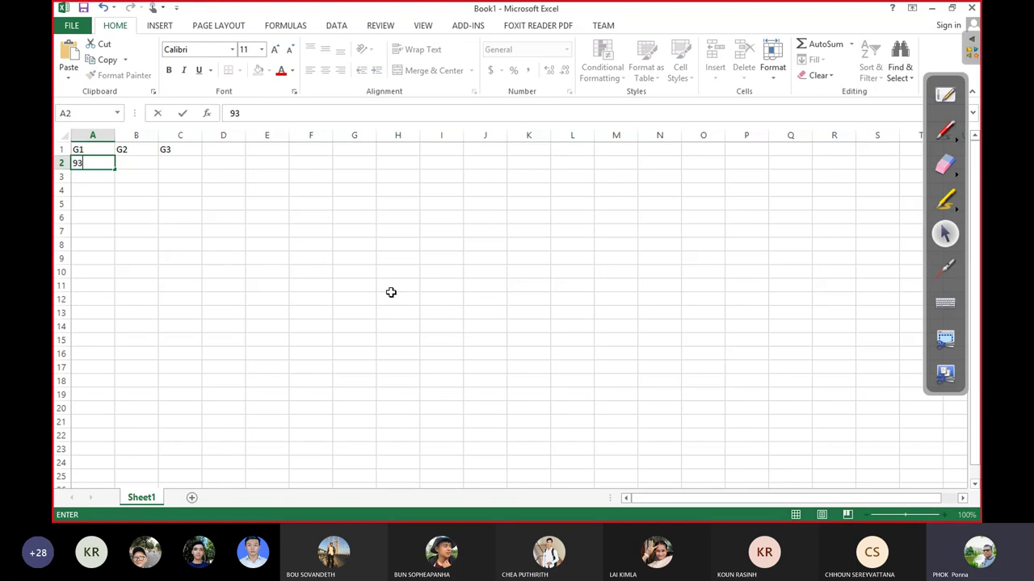
key("Return")
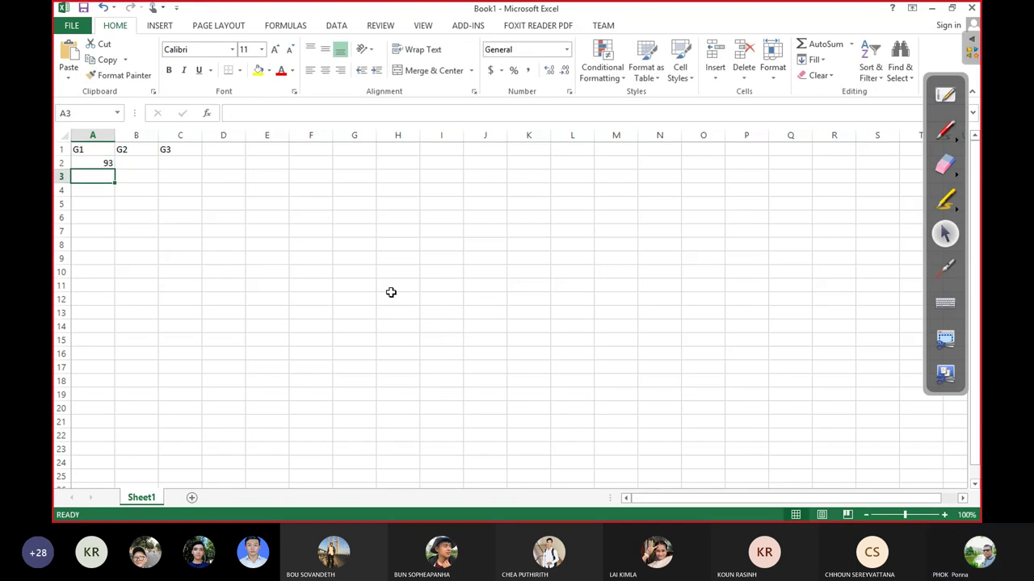
type("61")
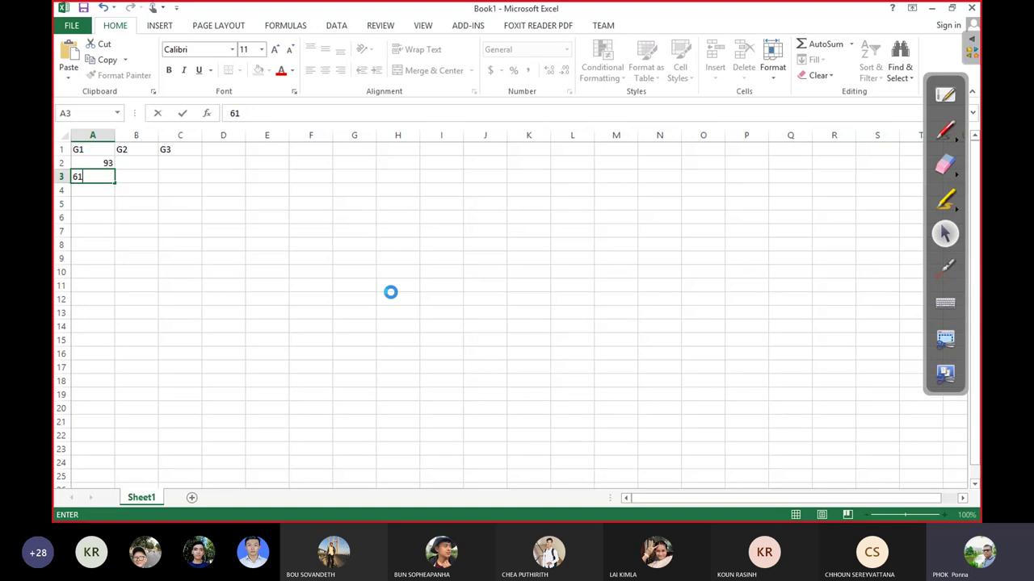
key("Return")
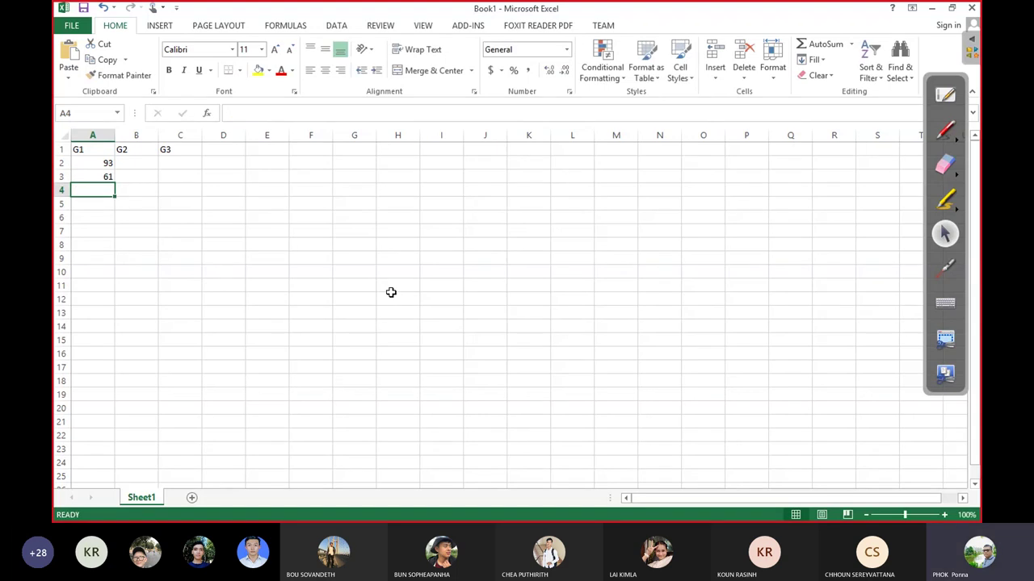
type("87")
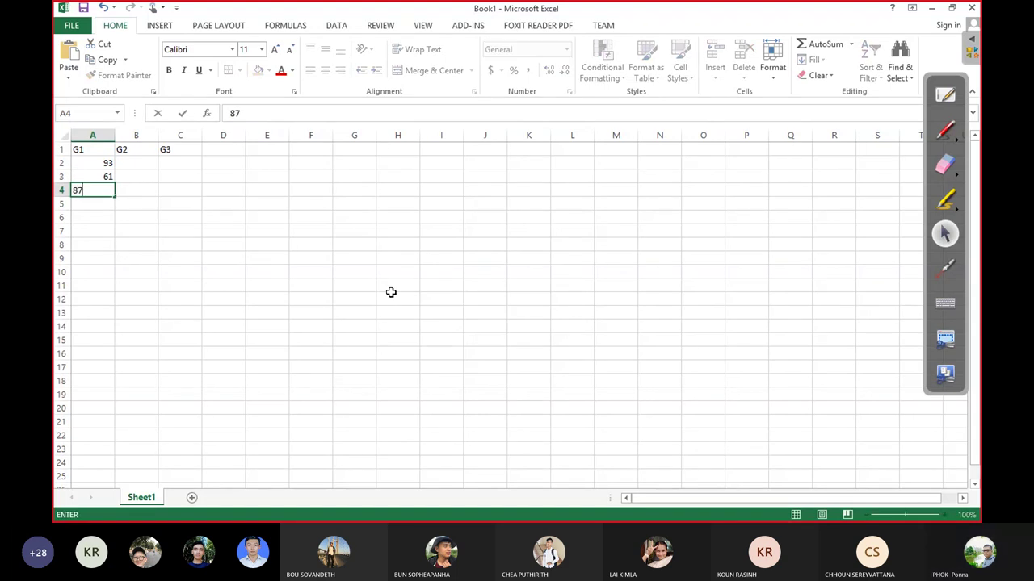
key("Return")
type("75")
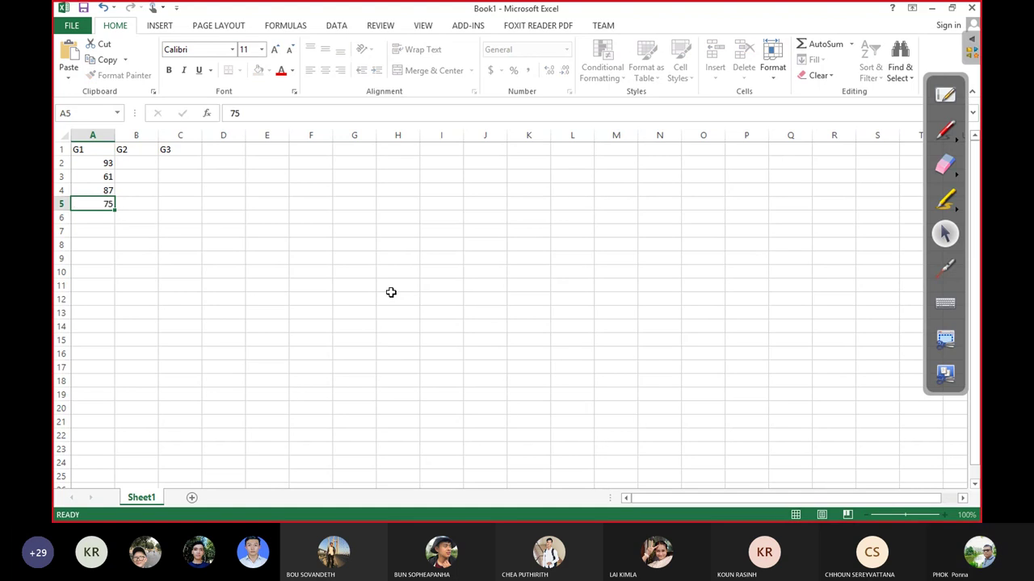
key("Return")
type("92")
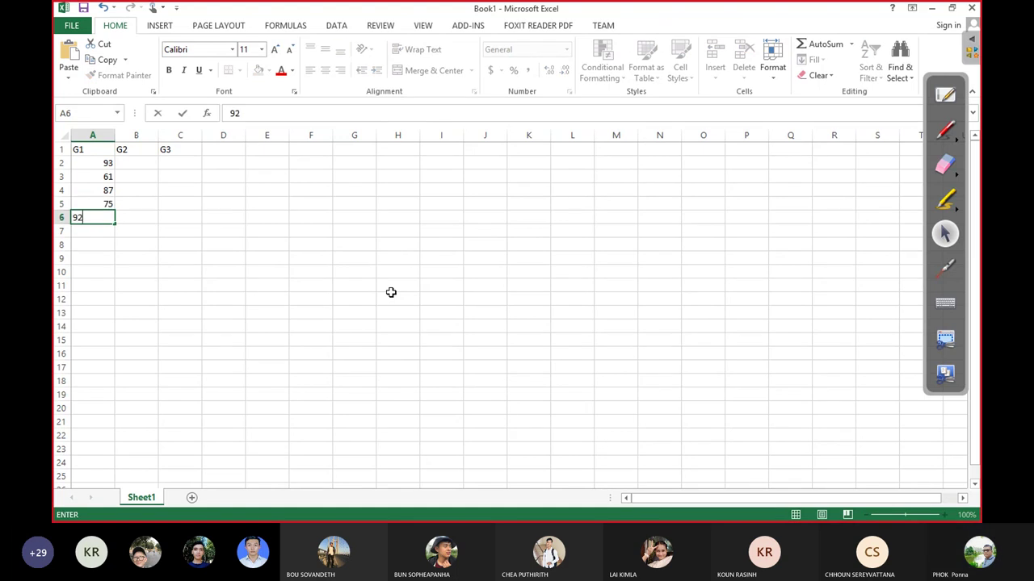
key("Tab")
Step: Fill the G2 column from B2 down with the values 88, 90, 76, 82 and 58
key("Up")
key("Up")
key("Up")
key("Up")
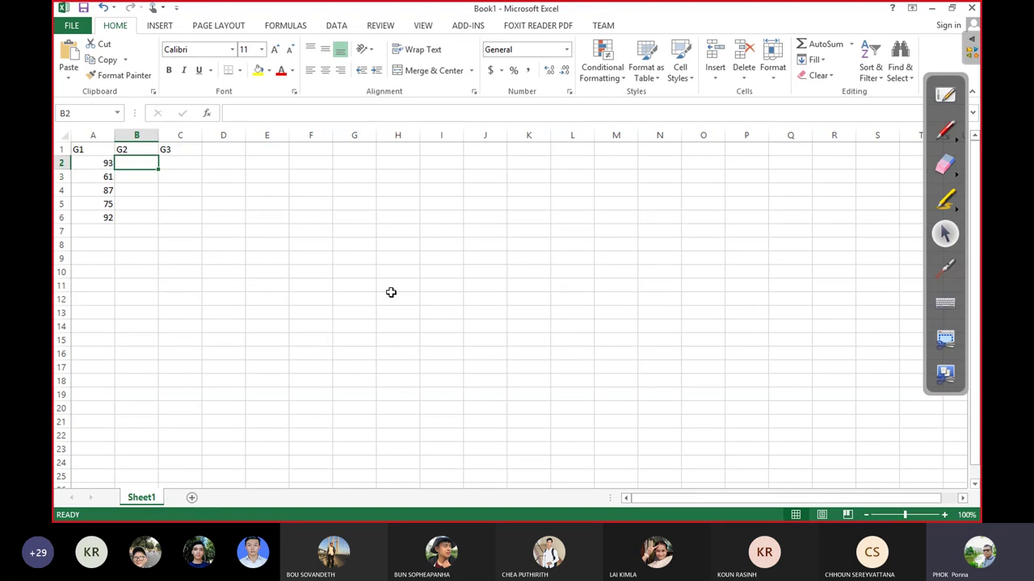
type("88")
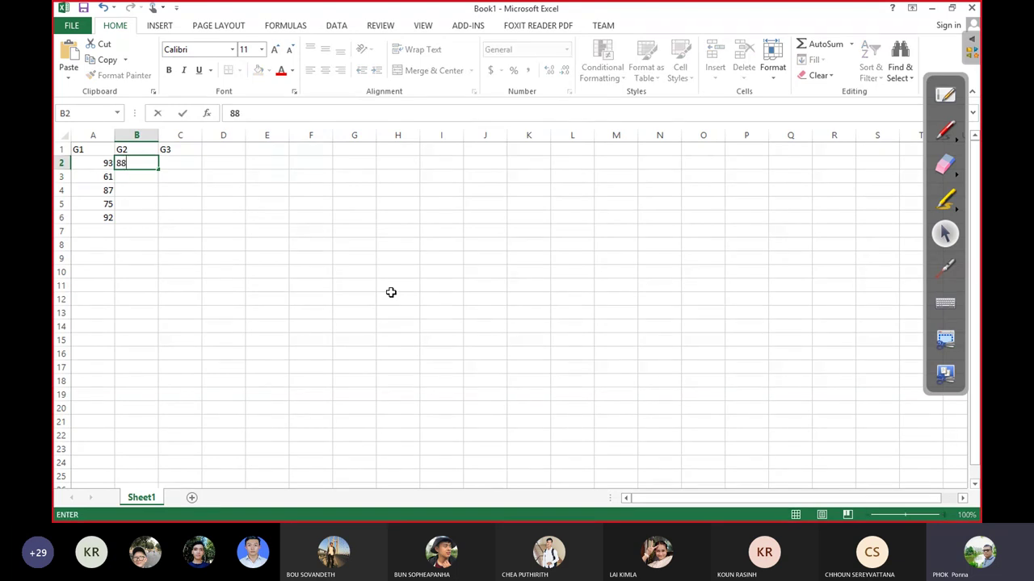
key("Return")
type("90")
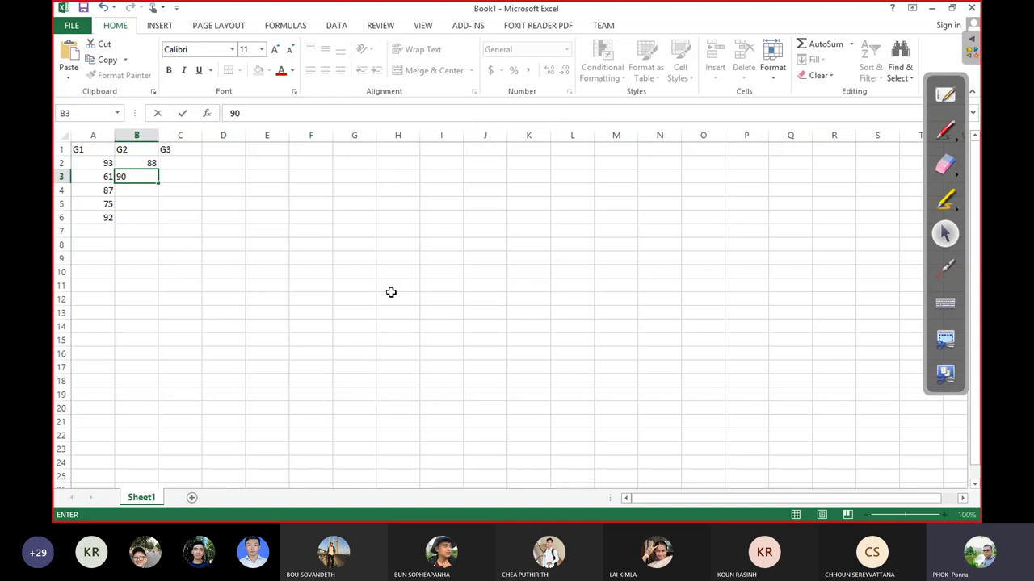
key("Return")
type("76")
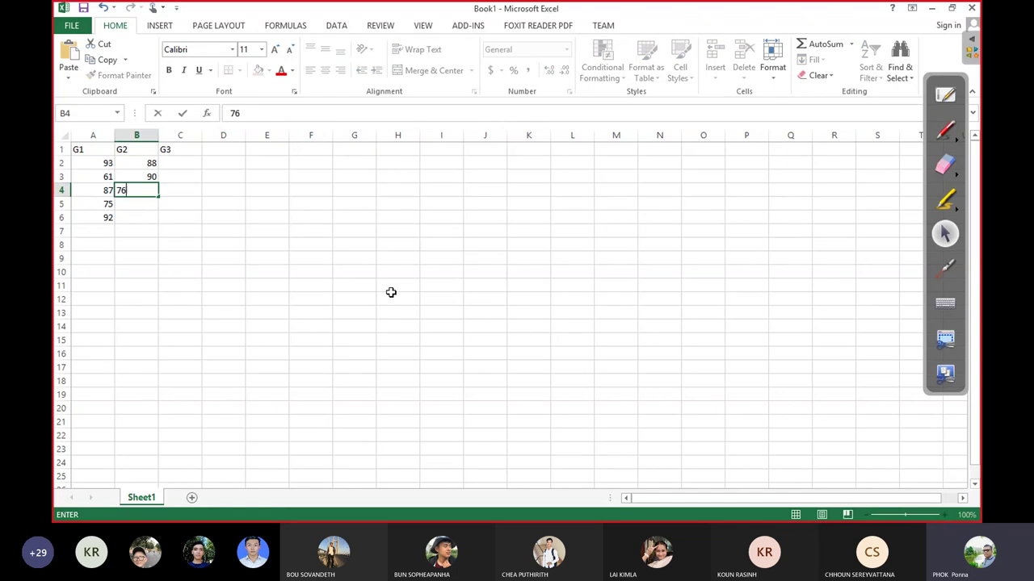
key("Return")
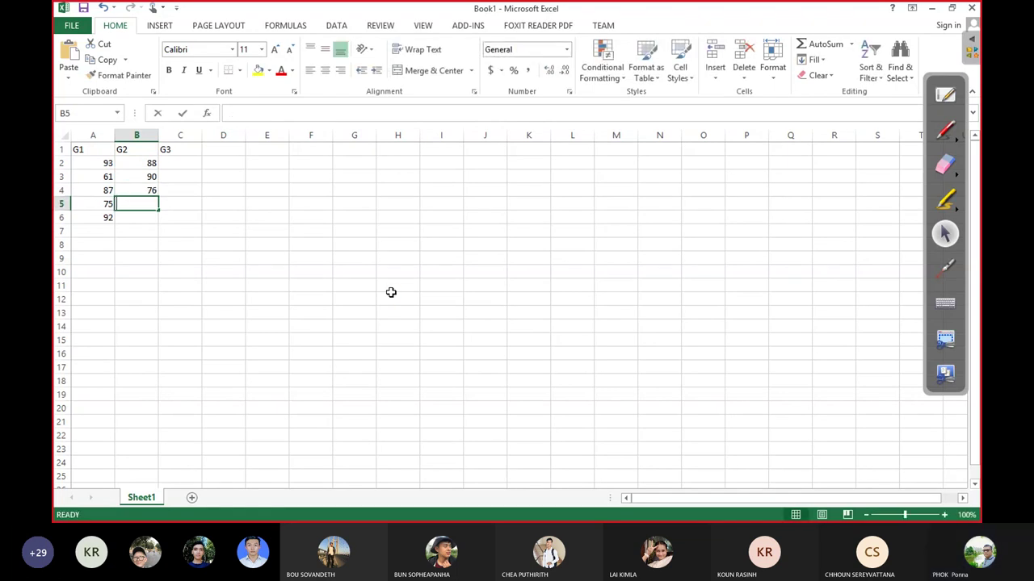
type("82")
key("Return")
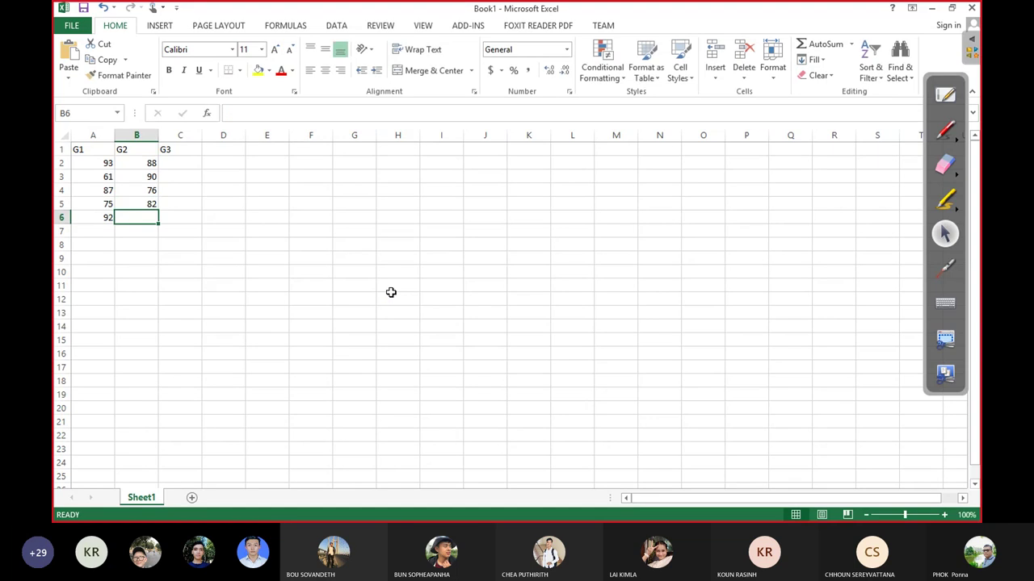
type("5")
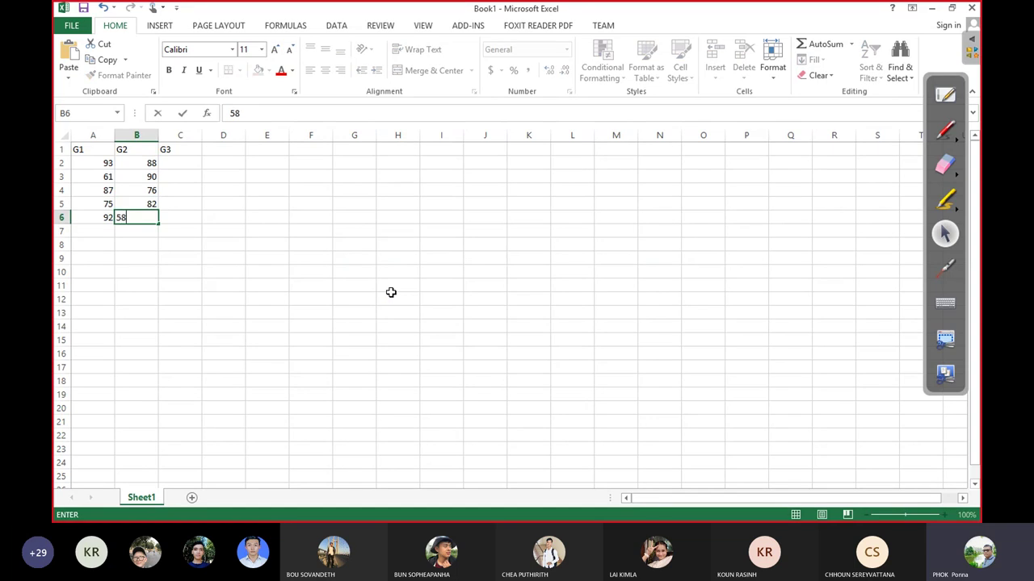
type("8")
key("Right")
Step: Fill the G3 column from C2 down with the values 86, 56, 73, 90 and 47
key("Up")
key("Up")
key("Up")
key("Up")
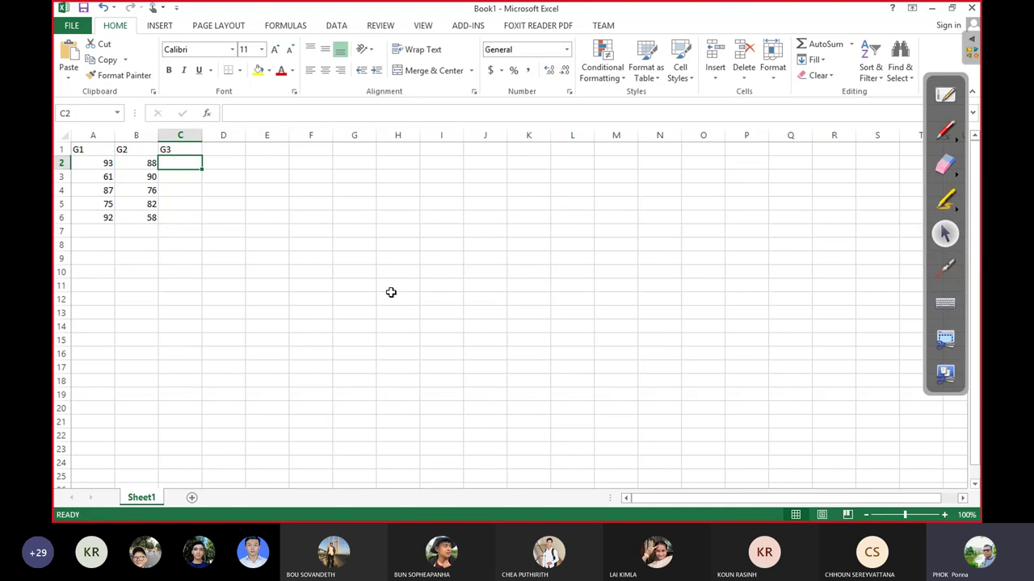
type("86")
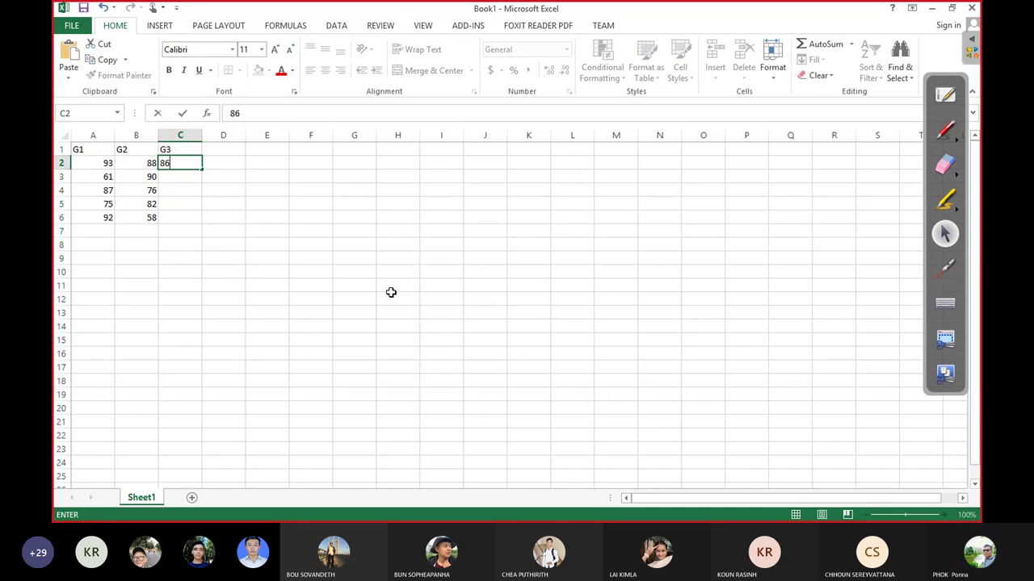
key("Return")
type("56")
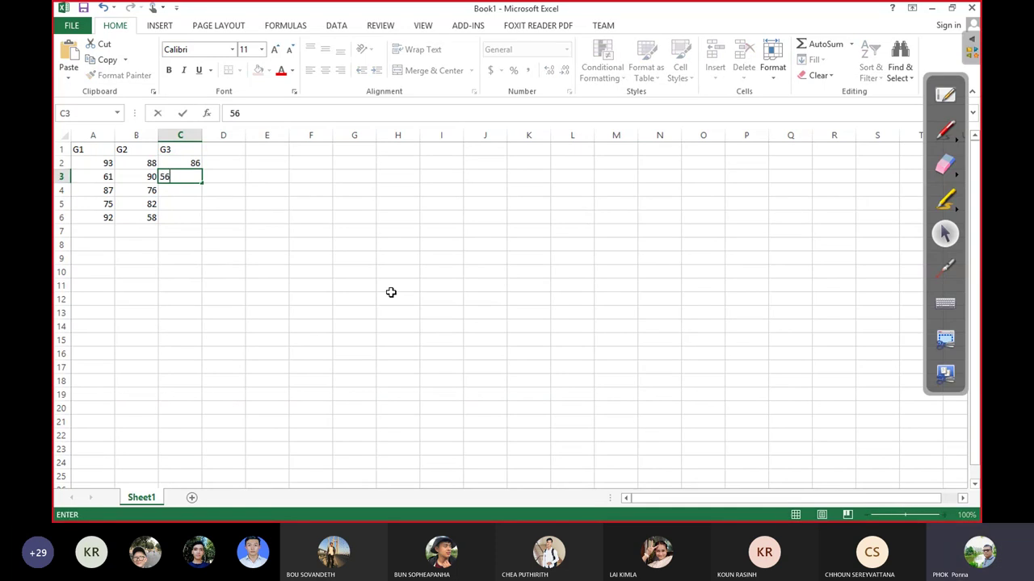
key("Return")
type("7")
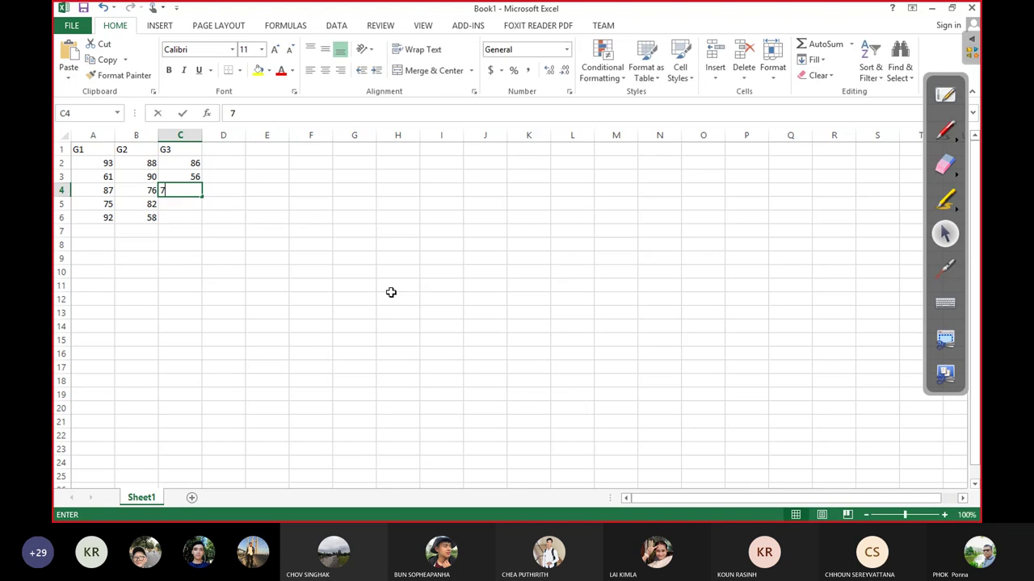
type("3")
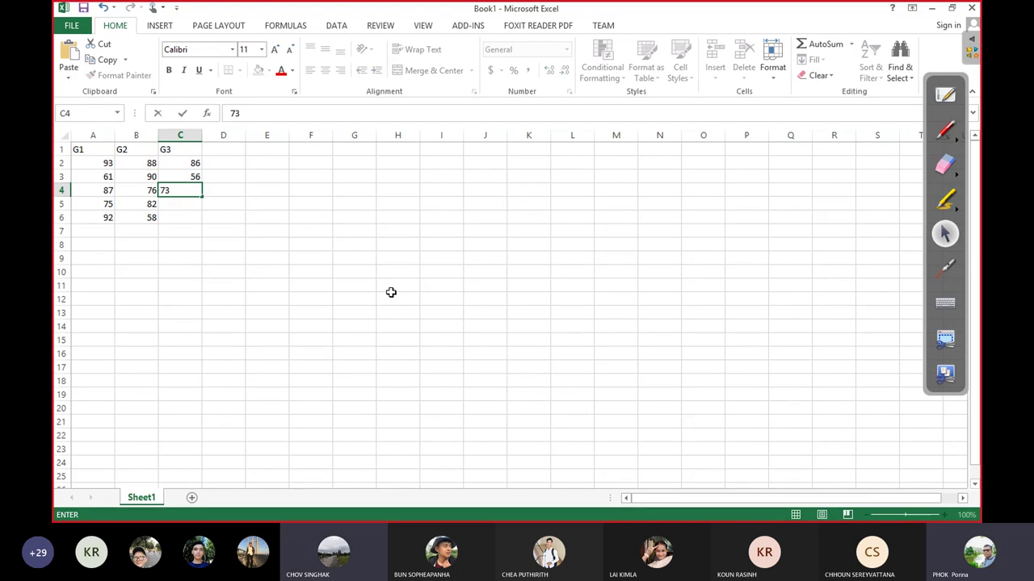
key("Return")
type("9")
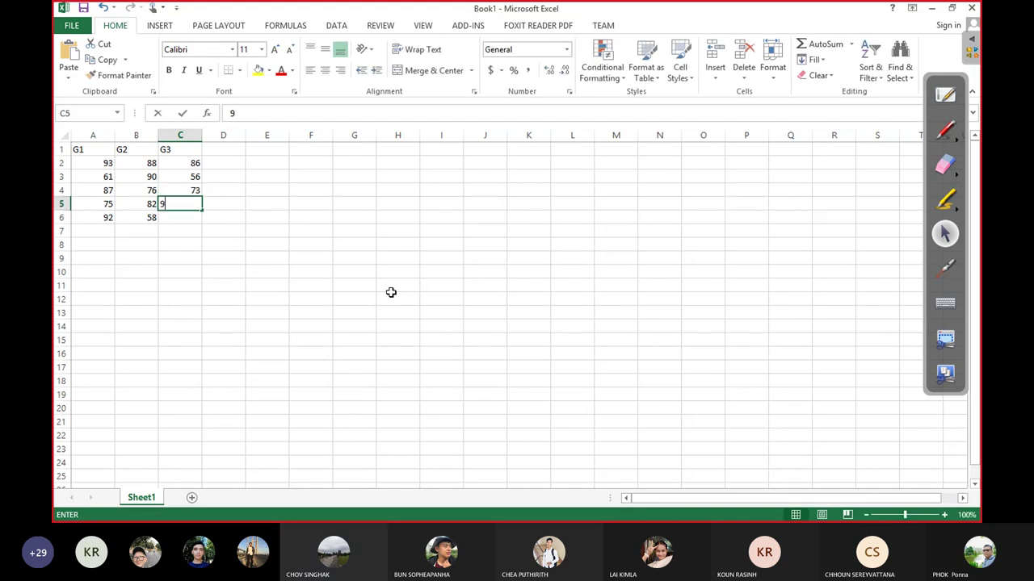
type("0")
key("Return")
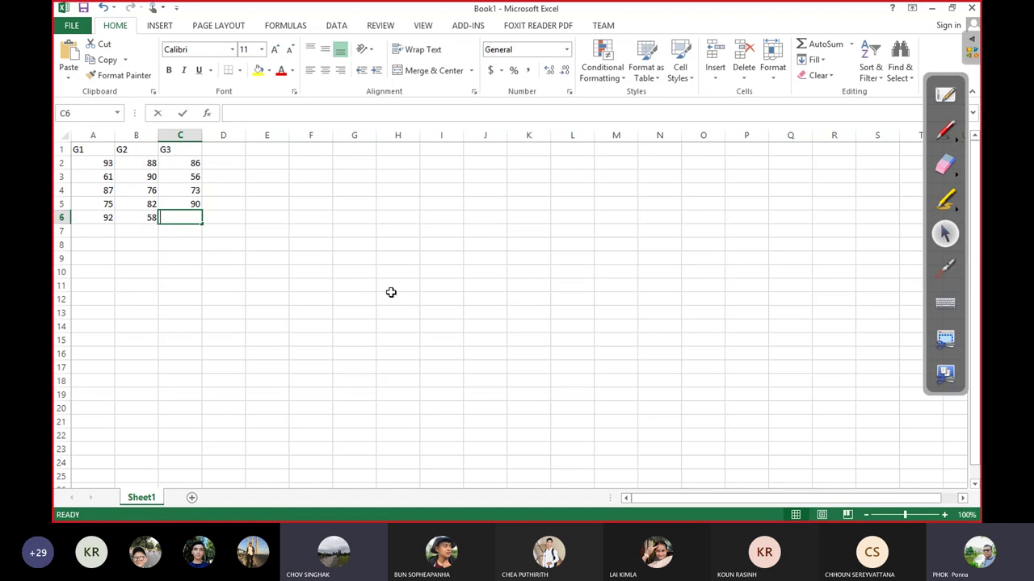
type("47")
key("Return")
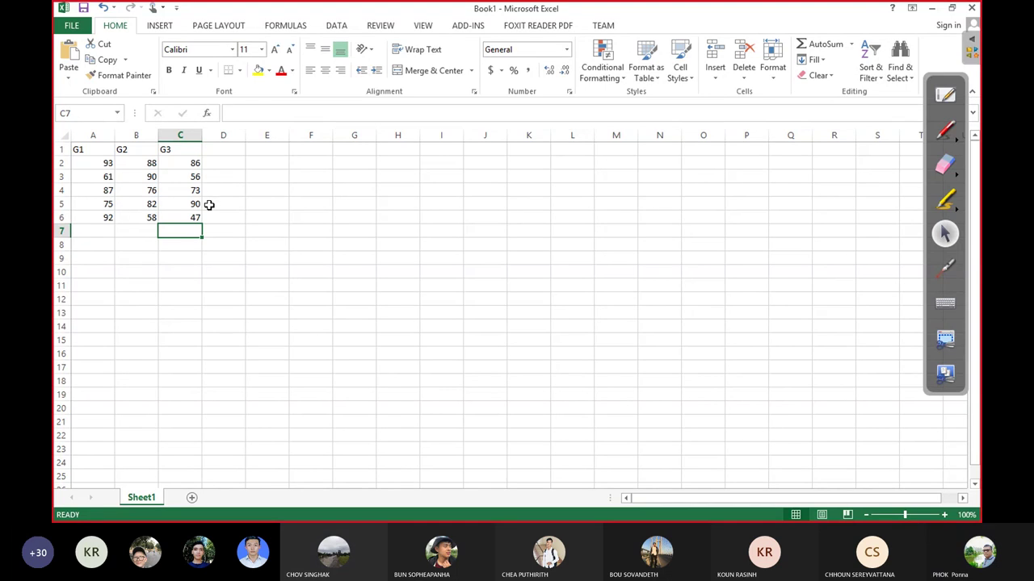
Step: Check in the Excel options that the Analysis ToolPak is ticked among the available add-ins, and accept the add-in selection
left_click(344, 234)
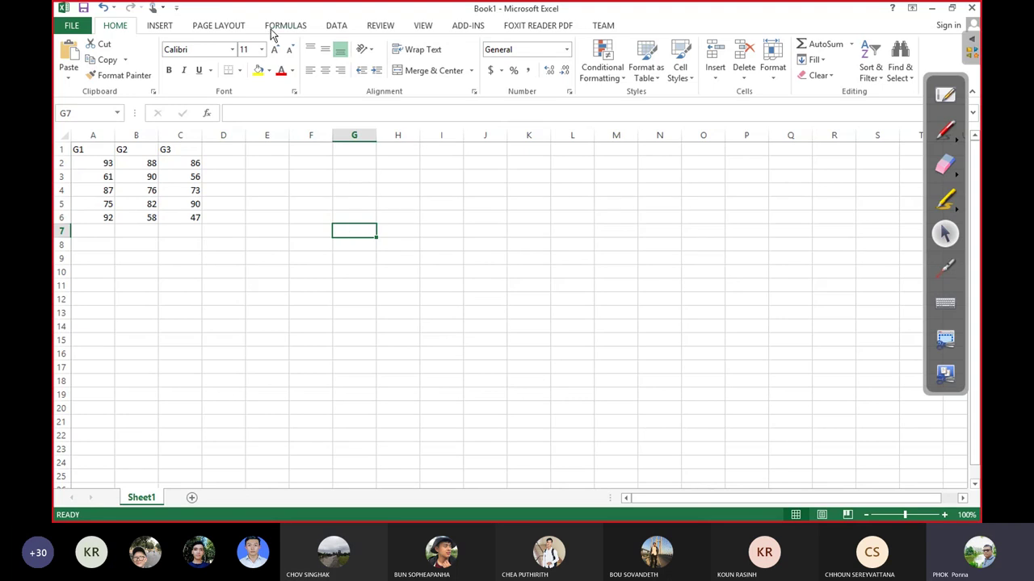
left_click(338, 28)
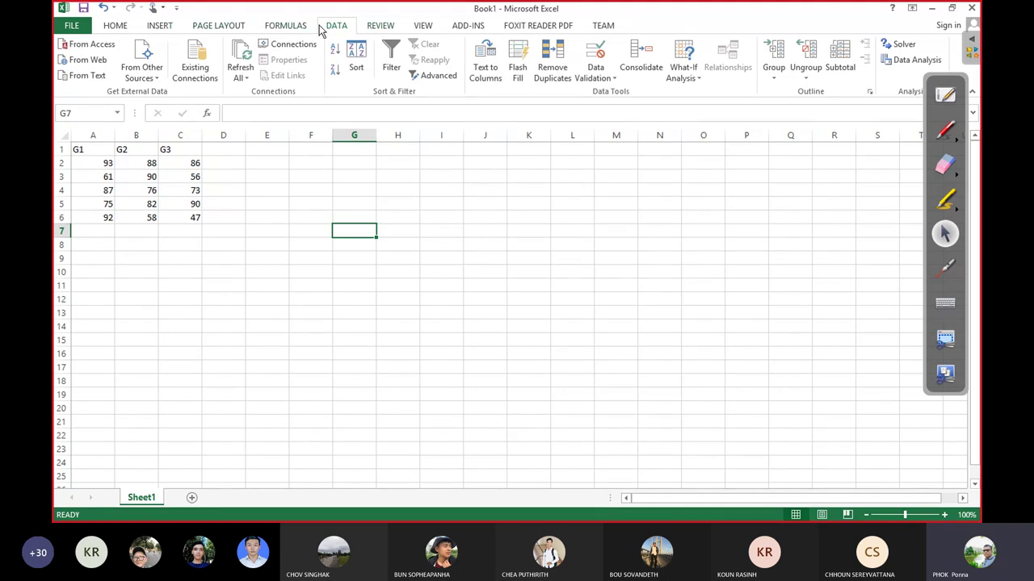
left_click(72, 26)
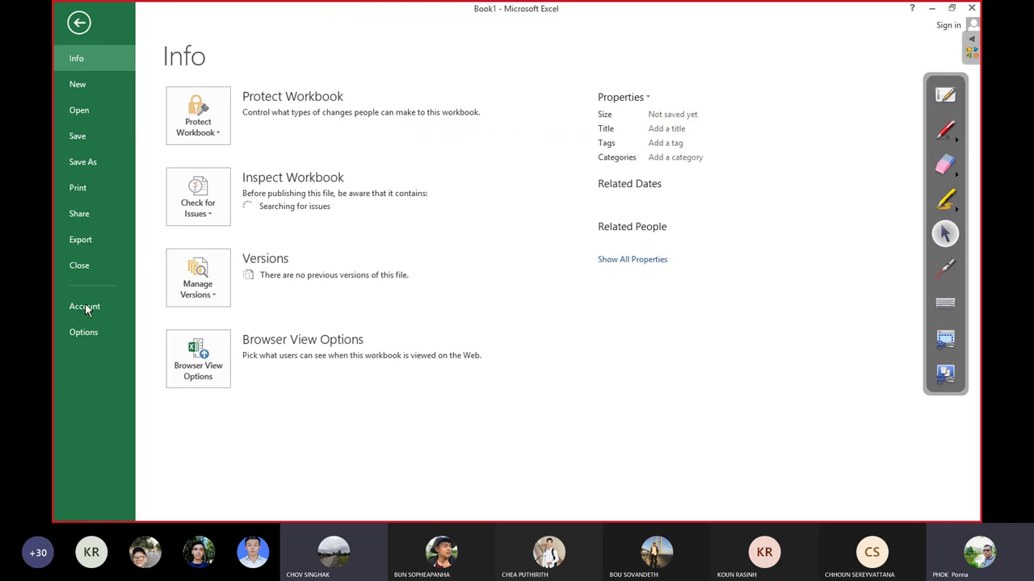
left_click(84, 331)
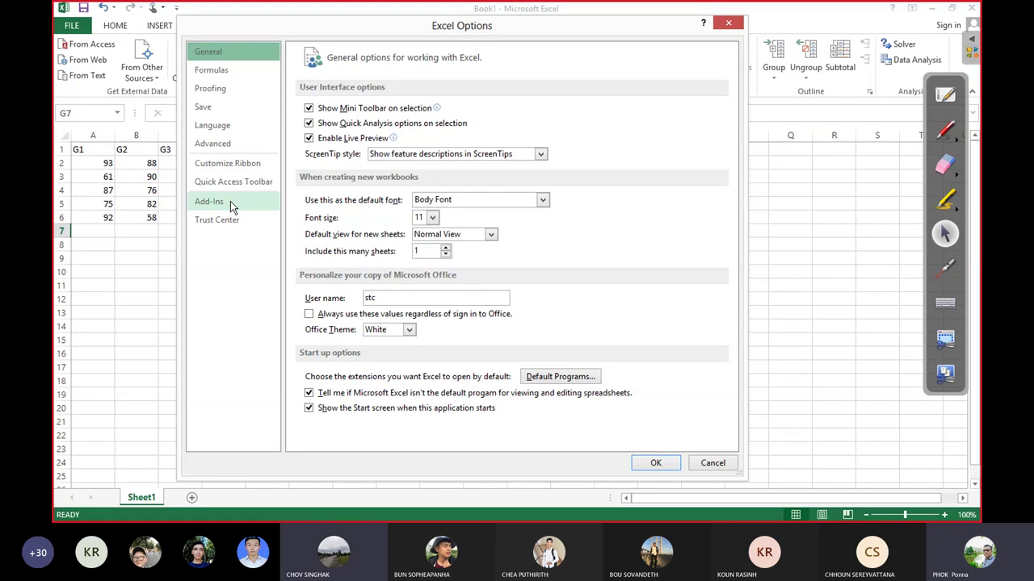
left_click(230, 201)
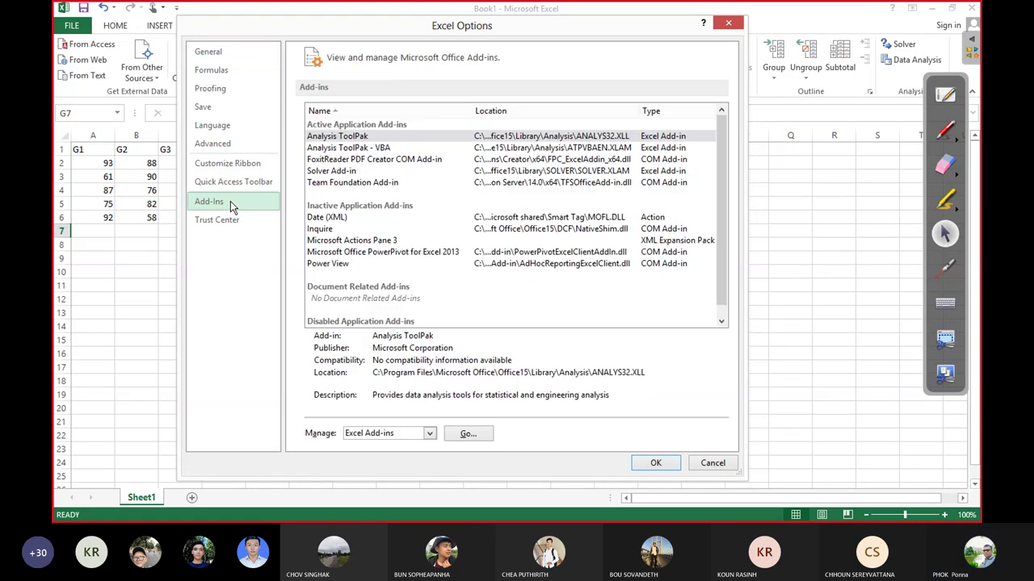
left_click(385, 138)
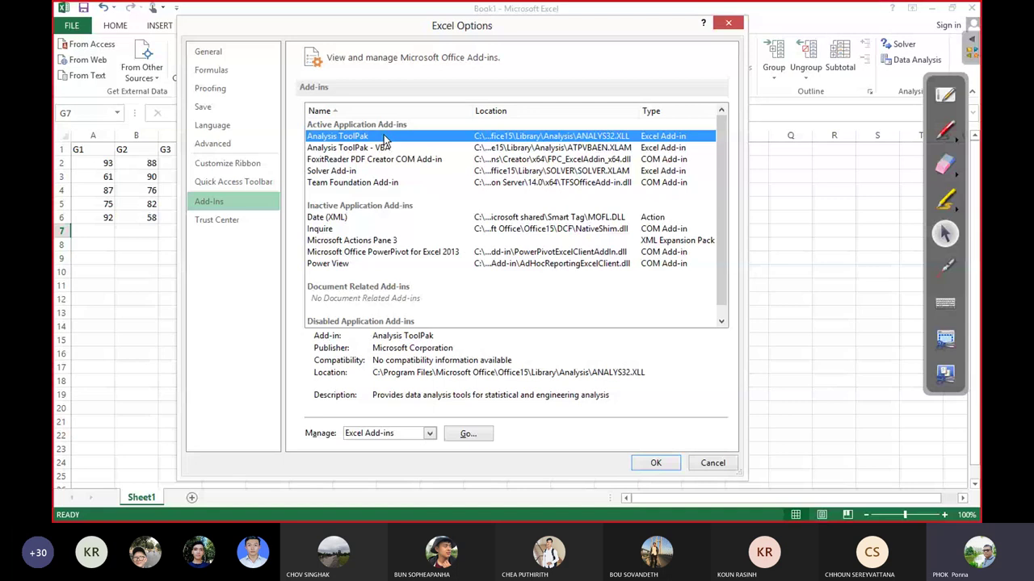
left_click(468, 436)
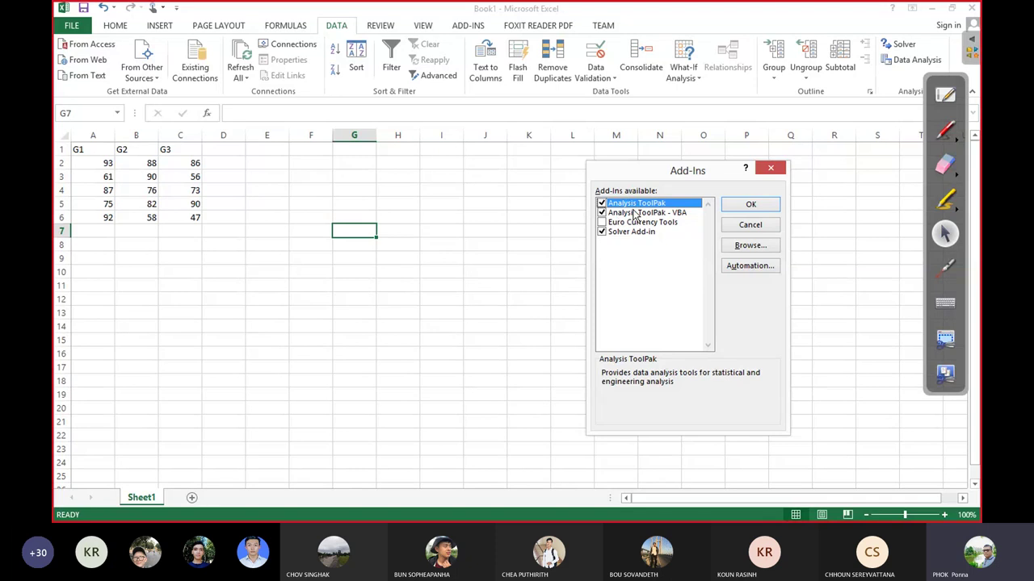
left_click(749, 206)
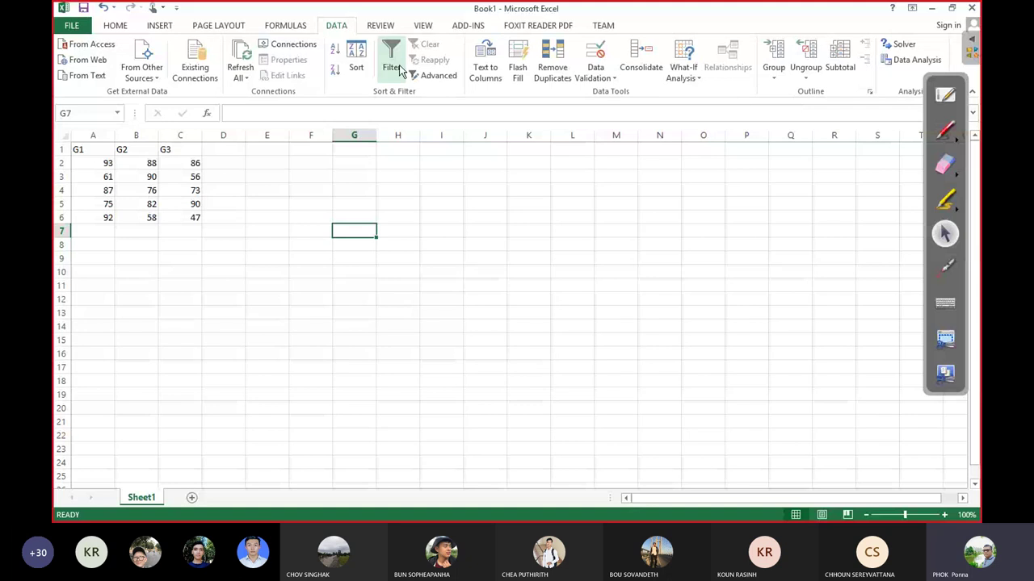
Step: Start the Anova: Single Factor tool from the Data Analysis tools
left_click(915, 62)
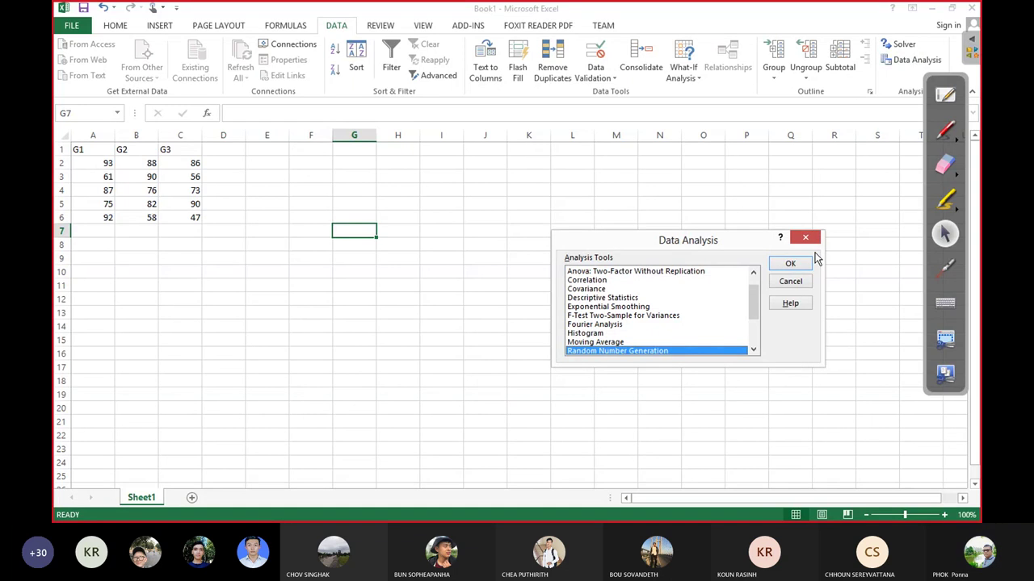
left_click_drag(755, 318, 754, 281)
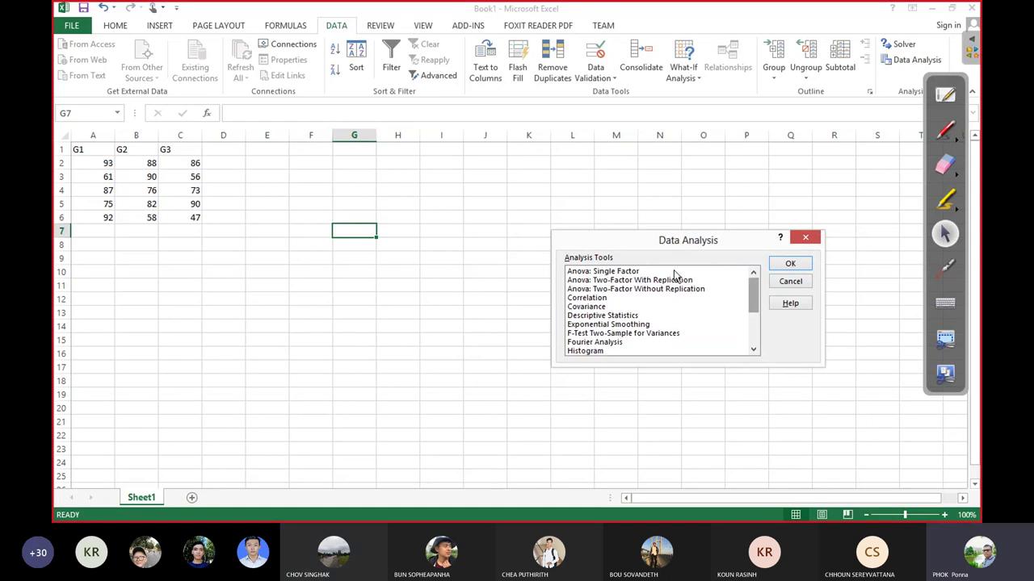
left_click(628, 273)
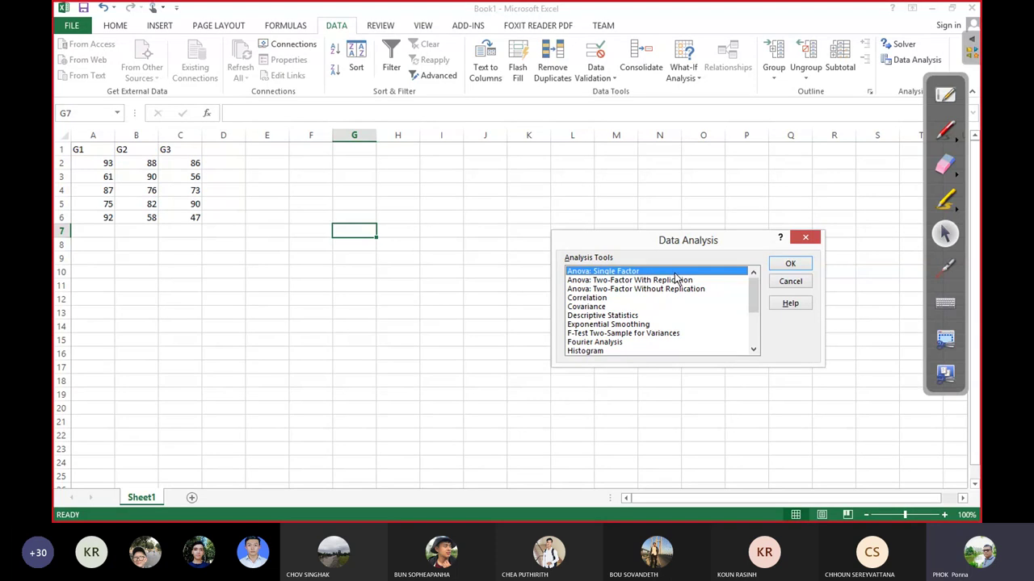
left_click(787, 265)
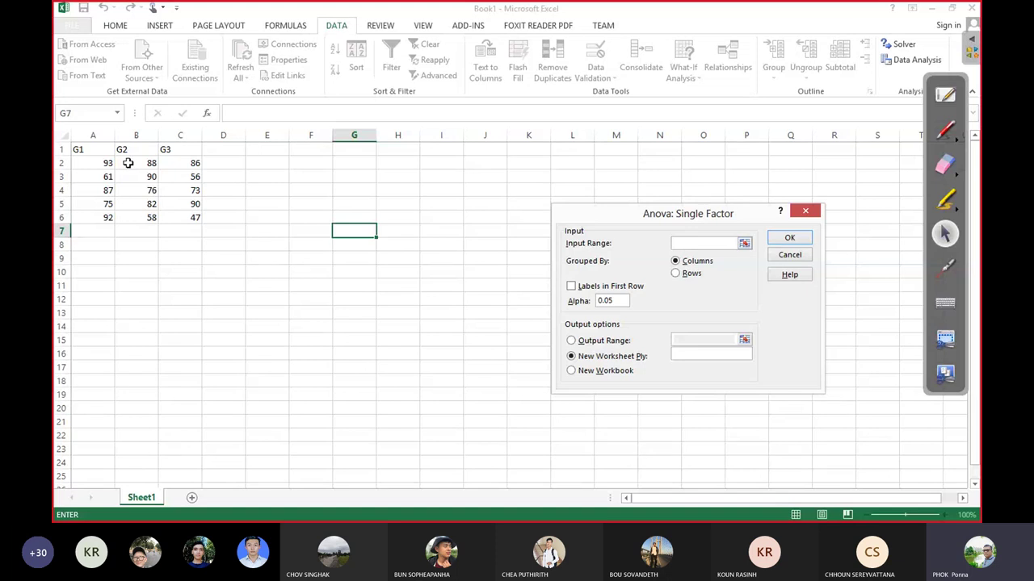
Step: Set the ANOVA input range to the three groups' values in $A$2:$C$6
left_click(98, 163)
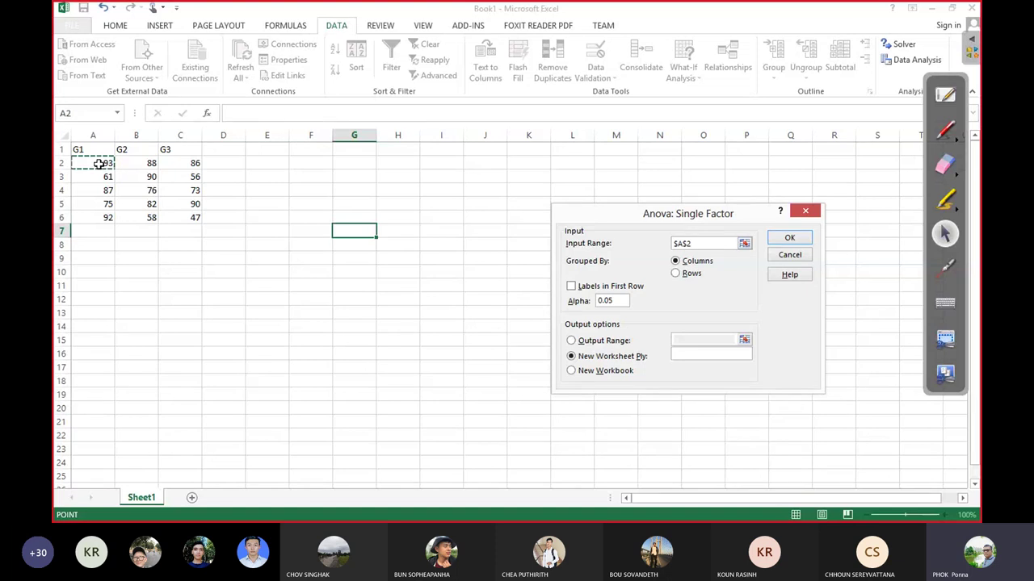
key("shift+Right")
key("shift+Right")
key("shift+Down")
key("shift+Down")
key("shift+Down")
key("shift+Down")
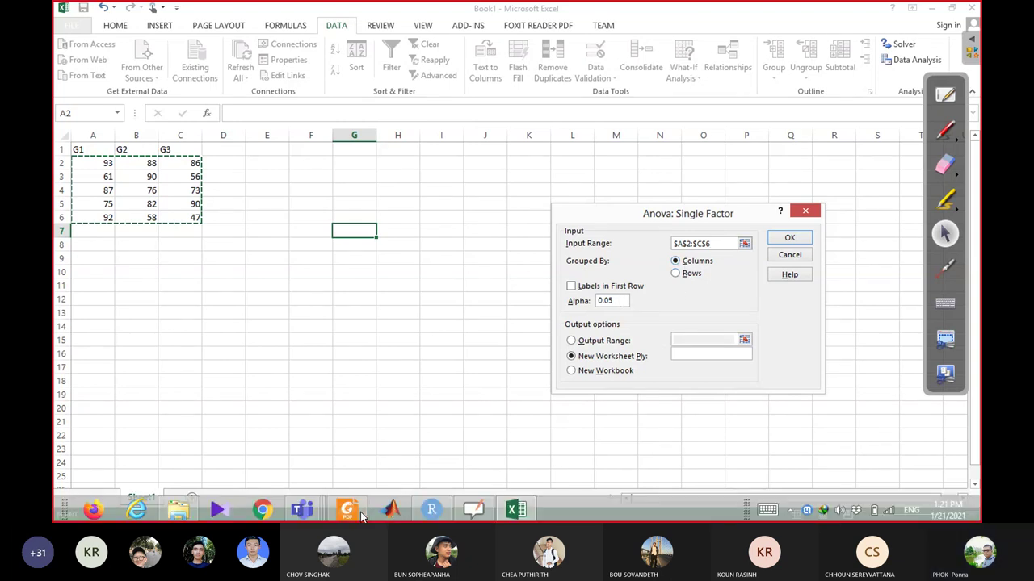
Step: Switch to the PDF exercise sheet to review question 1's score table and required significance level, and return to Excel
left_click(360, 512)
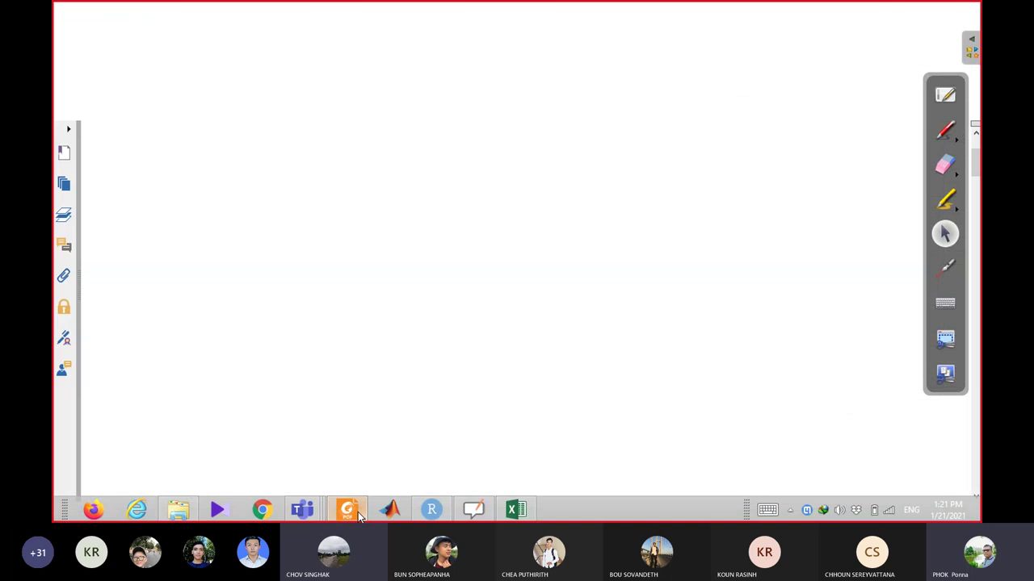
left_click(358, 512)
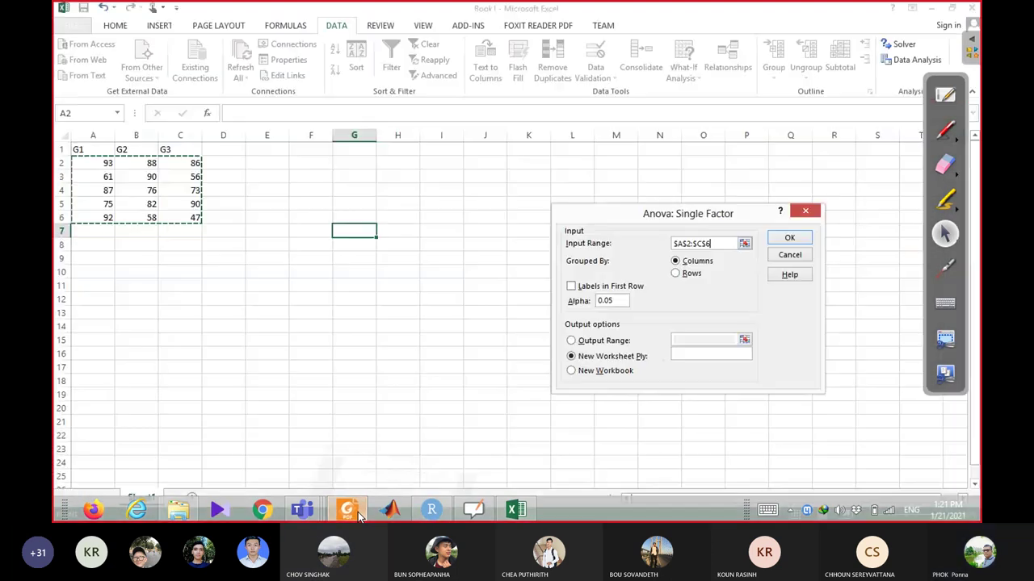
left_click(358, 512)
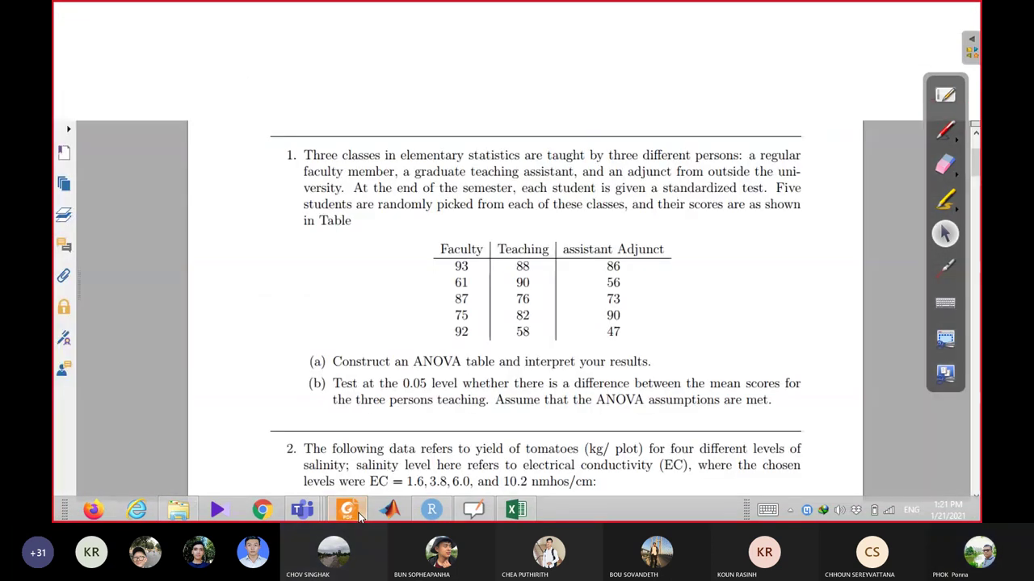
left_click(360, 515)
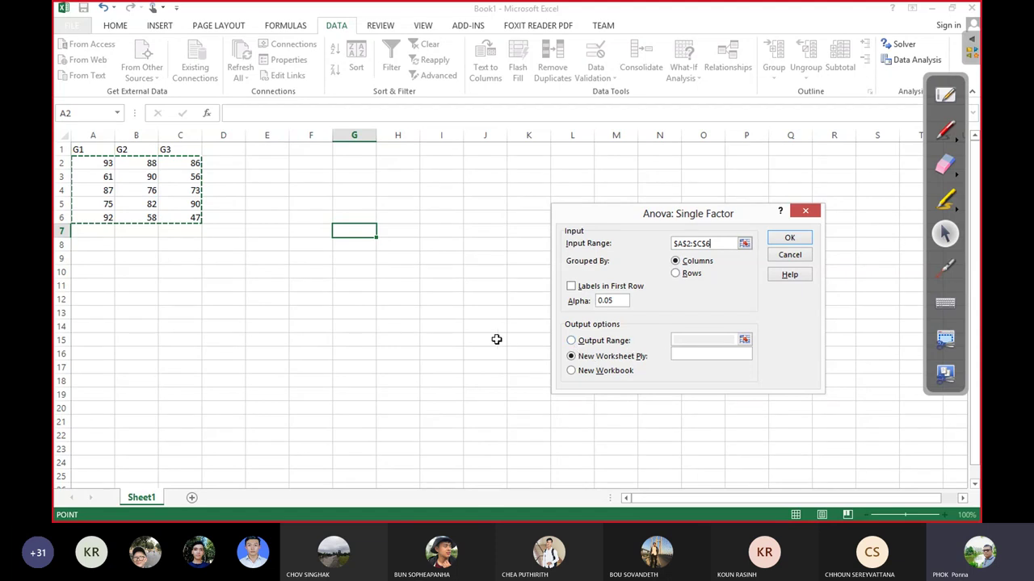
Step: Place the ANOVA output on the current sheet starting at $F$1 and run the analysis
left_click(571, 341)
key("Escape")
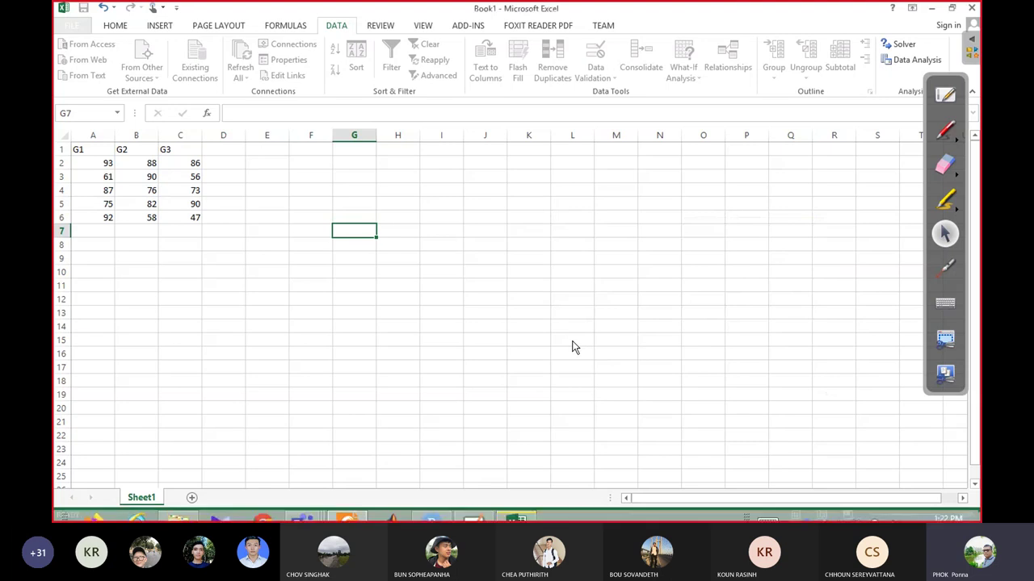
left_click(509, 517)
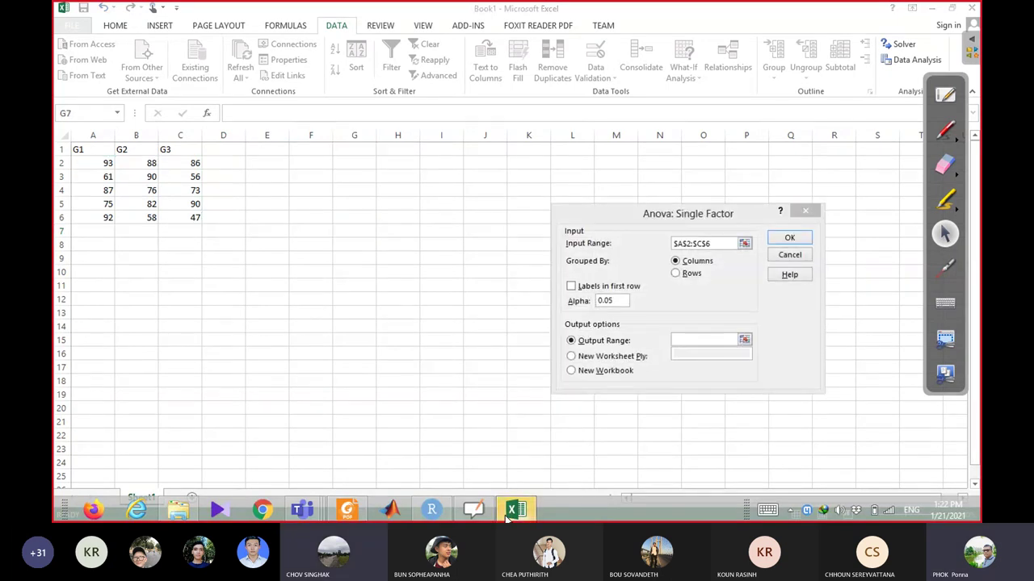
left_click(686, 339)
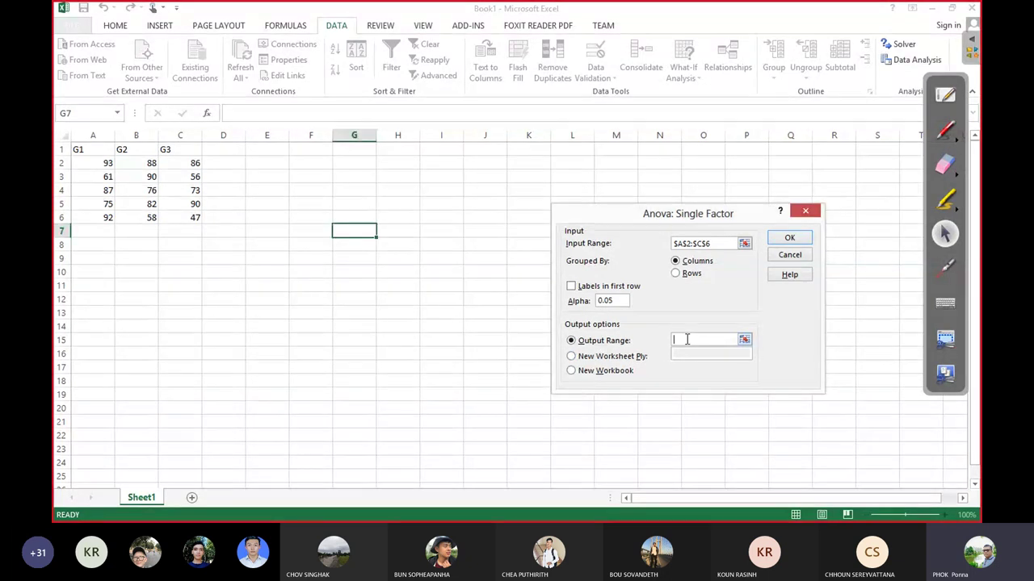
left_click(312, 148)
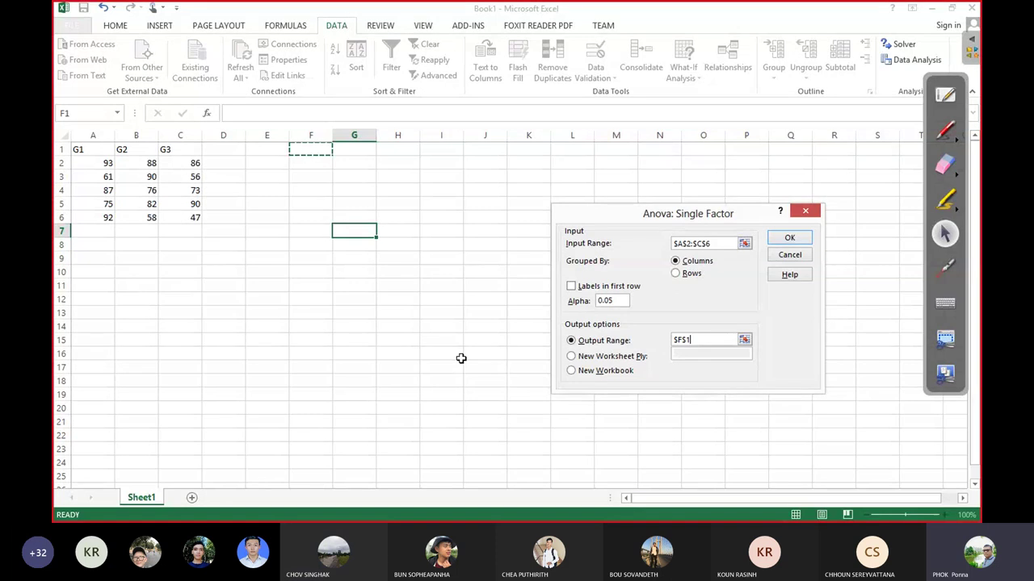
left_click(796, 240)
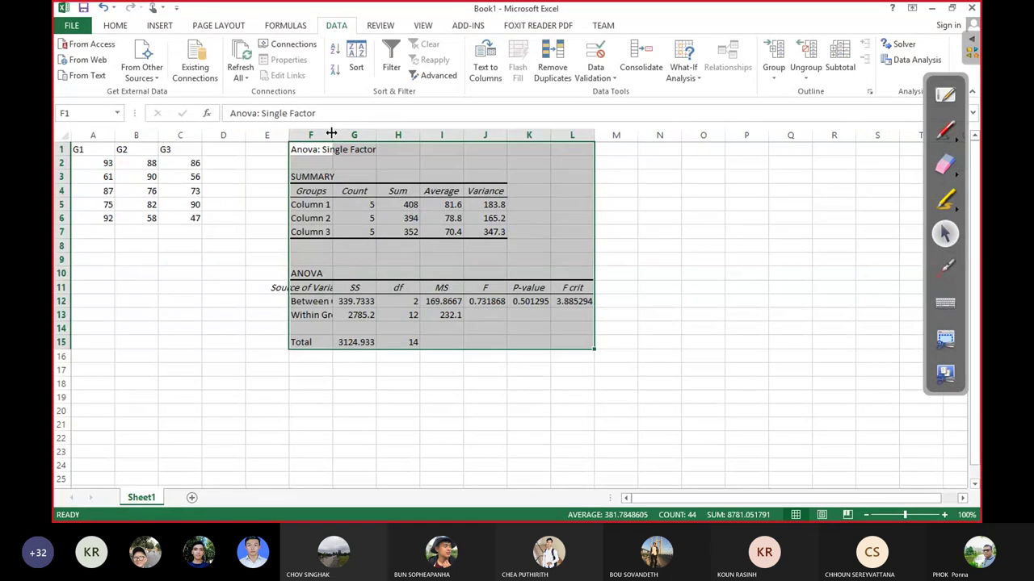
Step: Widen column F to fit the ANOVA row labels, and undo that widening together with the last formatting of the ANOVA table
left_click_drag(332, 134, 378, 136)
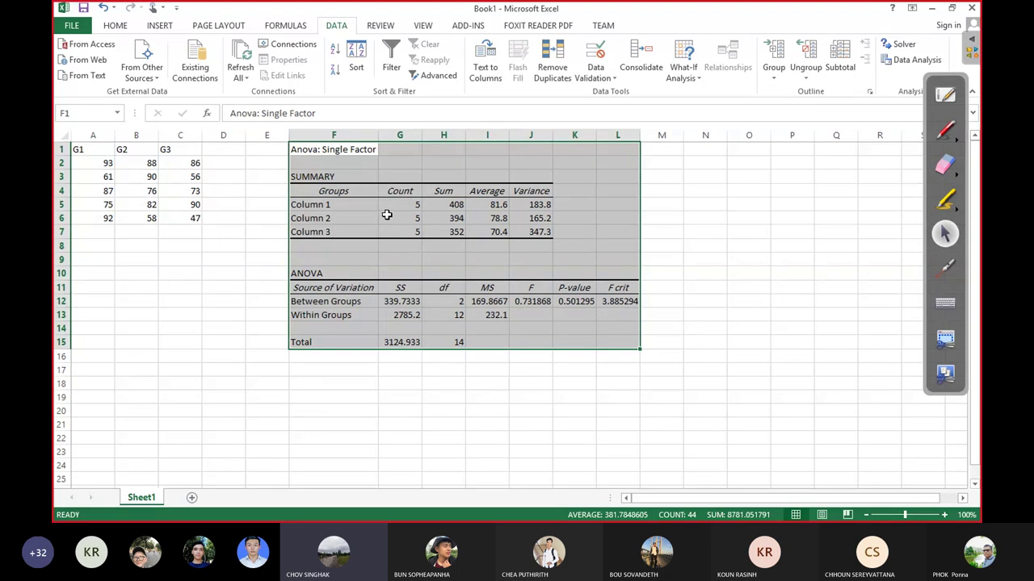
left_click(541, 411)
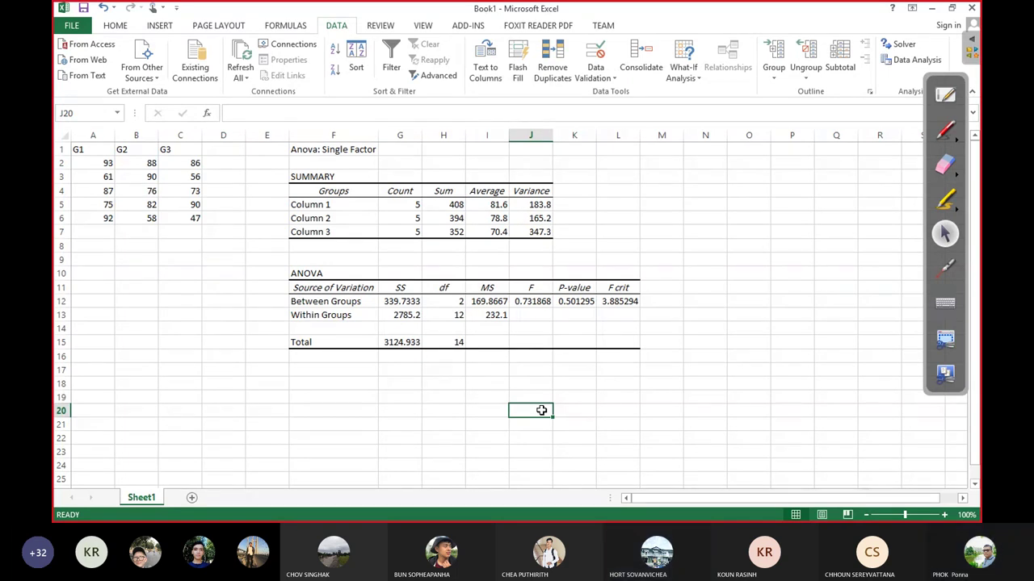
key("ctrl+z")
key("ctrl+z")
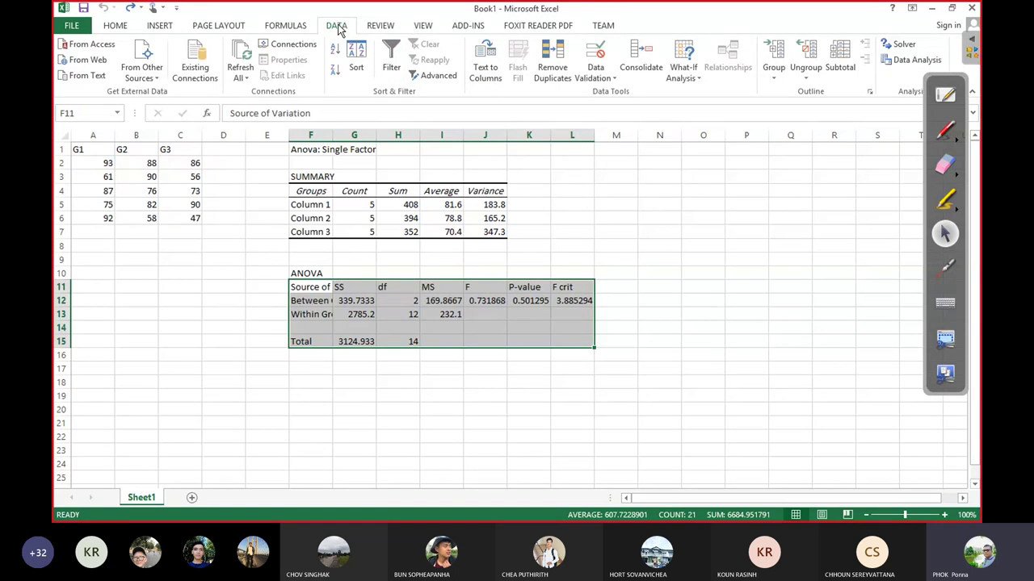
Step: Show the list of Data Analysis tools and close it without running one, leaving a blank cell below the ANOVA output selected
left_click(911, 61)
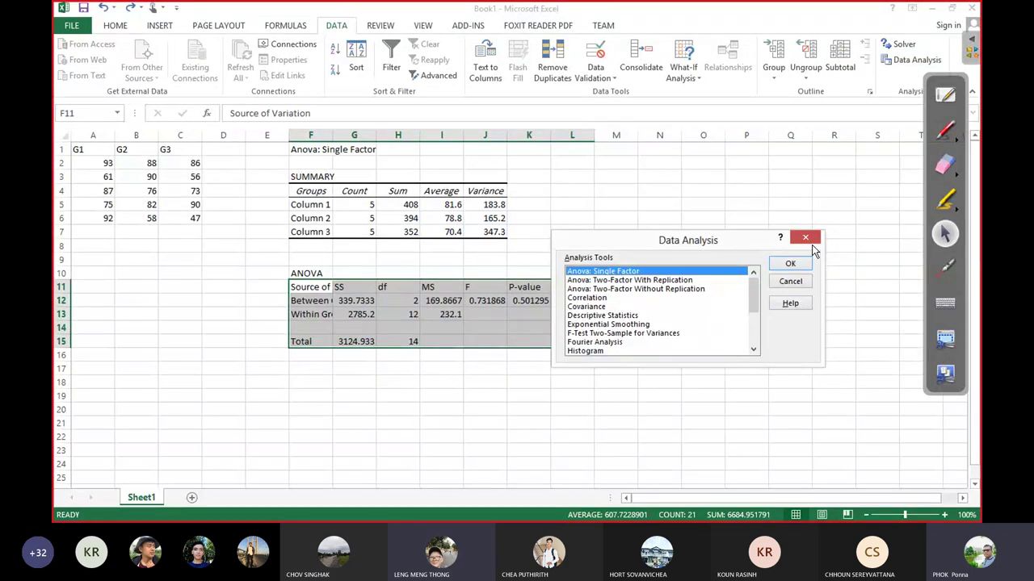
left_click(811, 243)
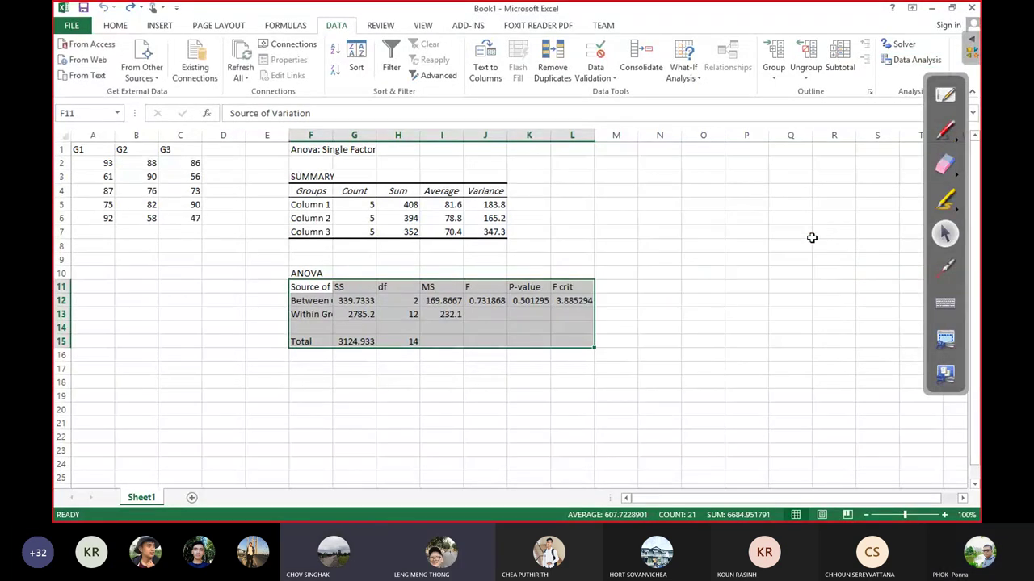
left_click(548, 401)
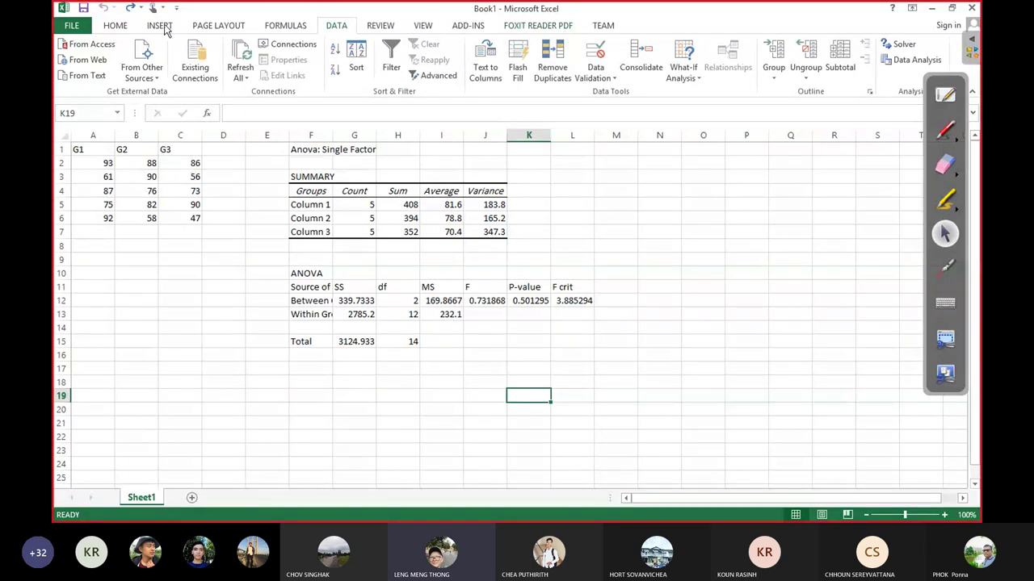
Step: Review the Analysis ToolPak entry in the Excel add-ins settings again and accept the list of ticked add-ins
left_click(77, 28)
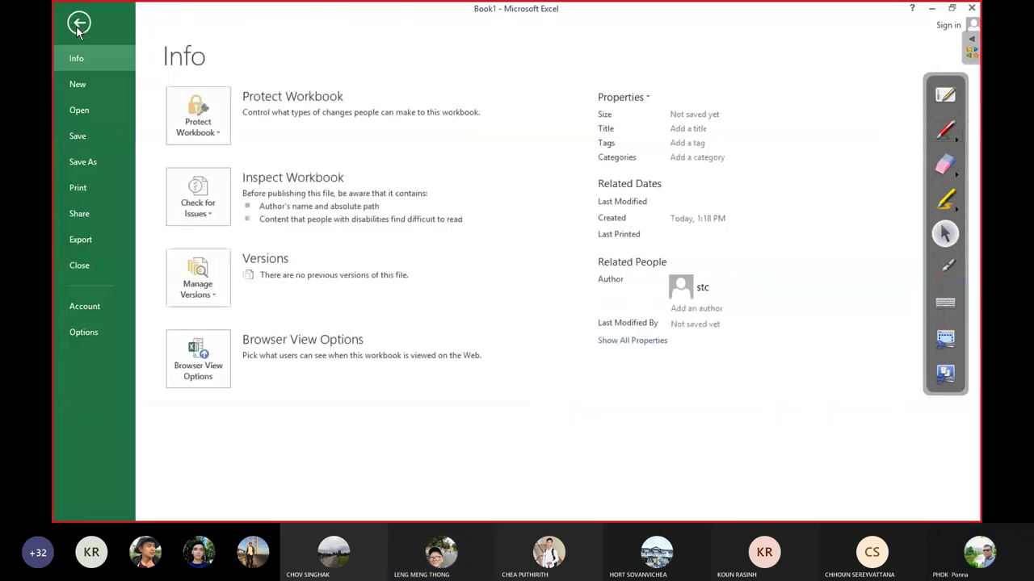
left_click(84, 333)
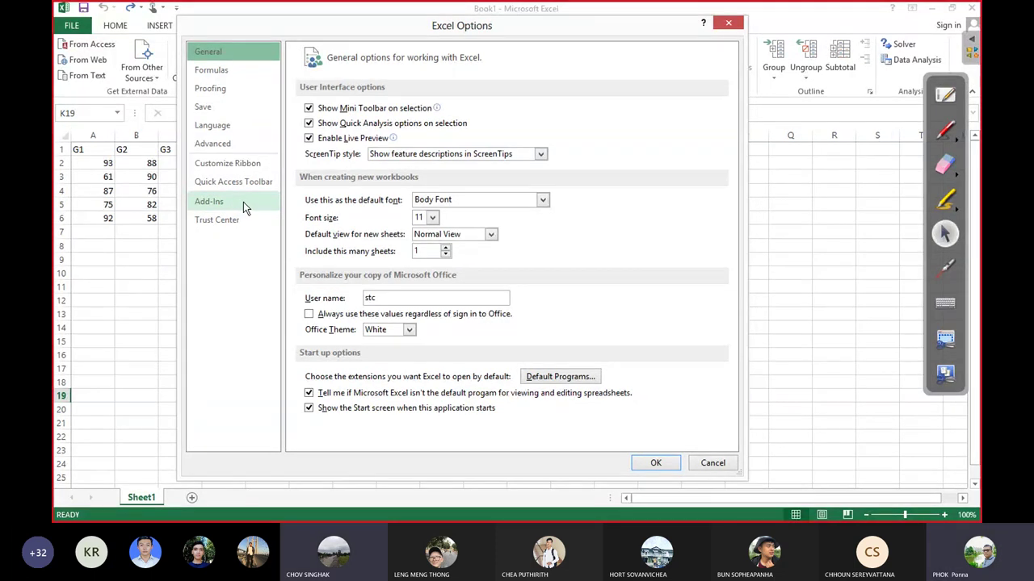
left_click(244, 202)
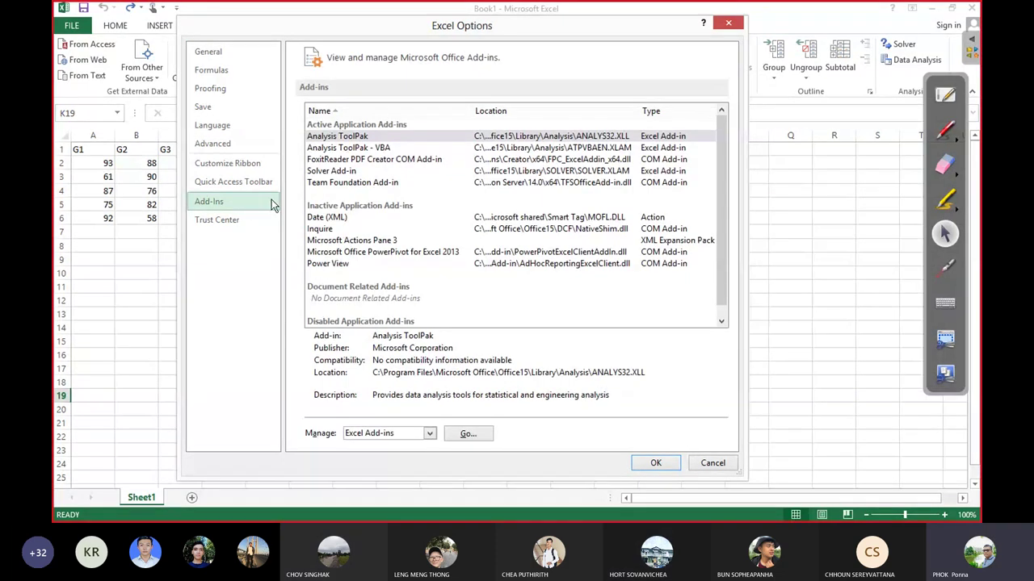
left_click(390, 137)
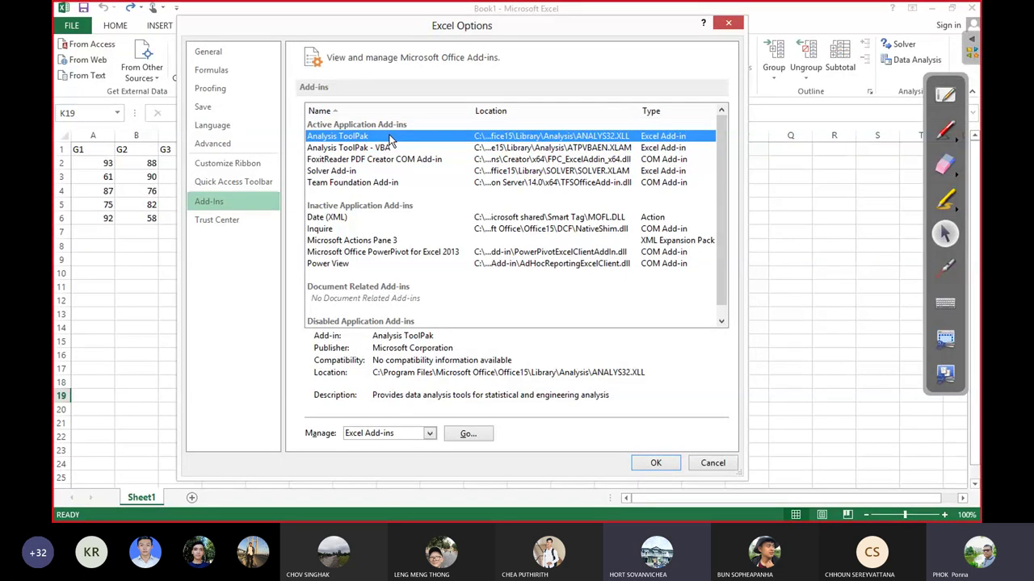
left_click(474, 439)
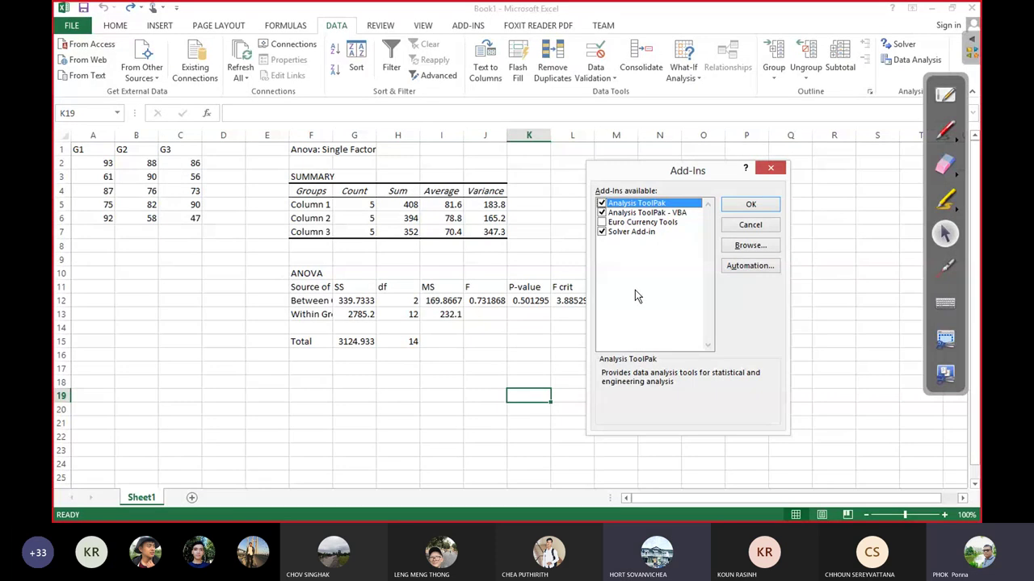
left_click(740, 206)
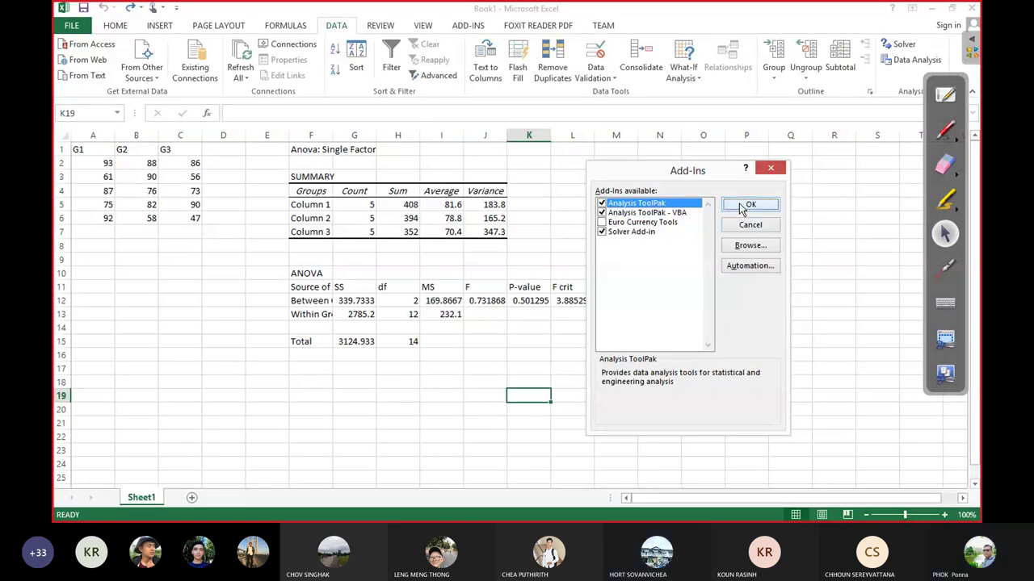
Step: Accept the ticked add-ins and start the Anova: Single Factor tool from the Data Analysis list
left_click(741, 207)
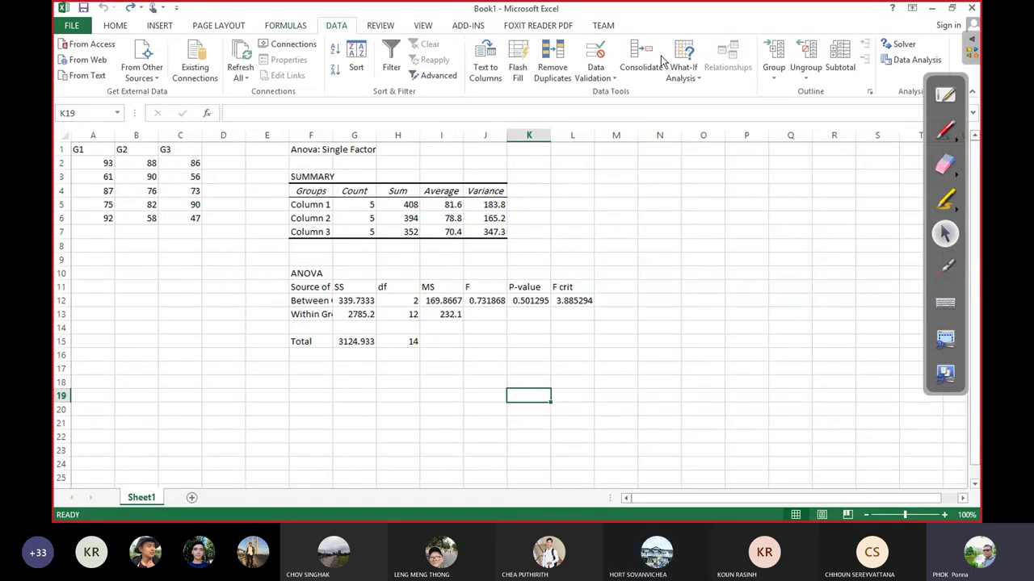
left_click(910, 62)
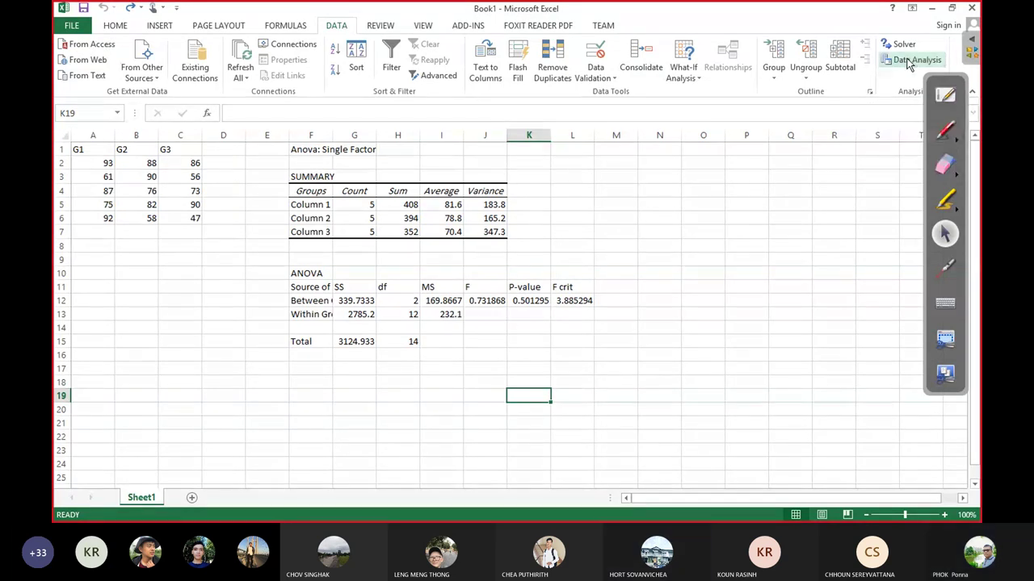
mouse_move(757, 318)
left_mouse_down()
mouse_move(757, 346)
mouse_move(755, 300)
left_mouse_up()
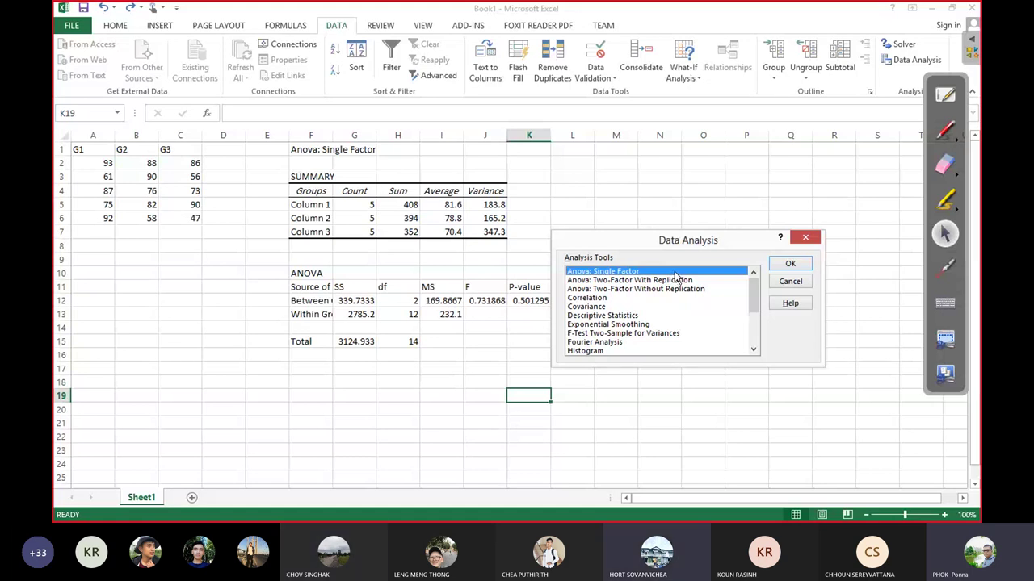
left_click(794, 264)
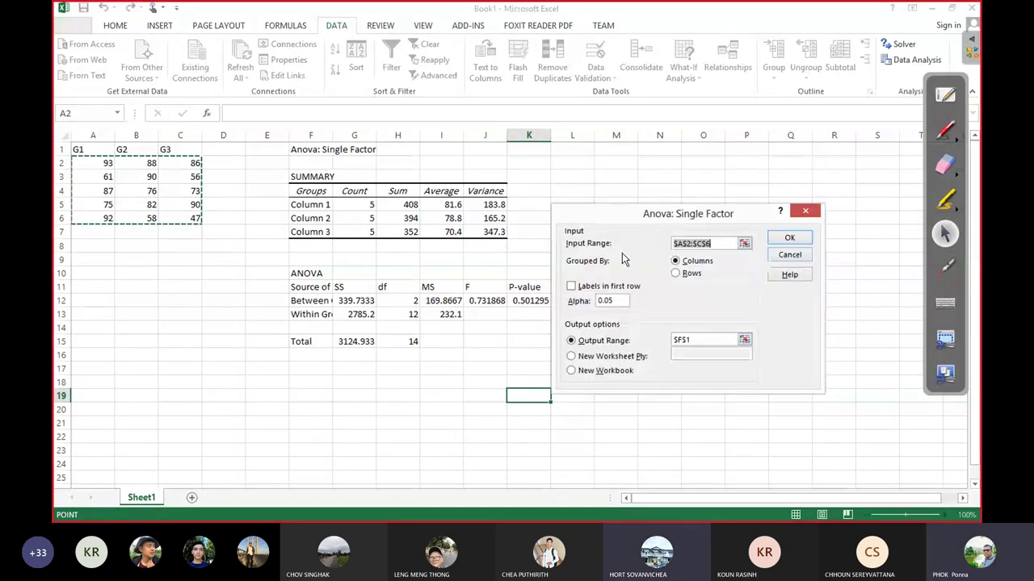
Step: Set the ANOVA input range to the scores of the three groups, $A$2:$C$6, without the header row
left_click(716, 243)
key("BackSpace")
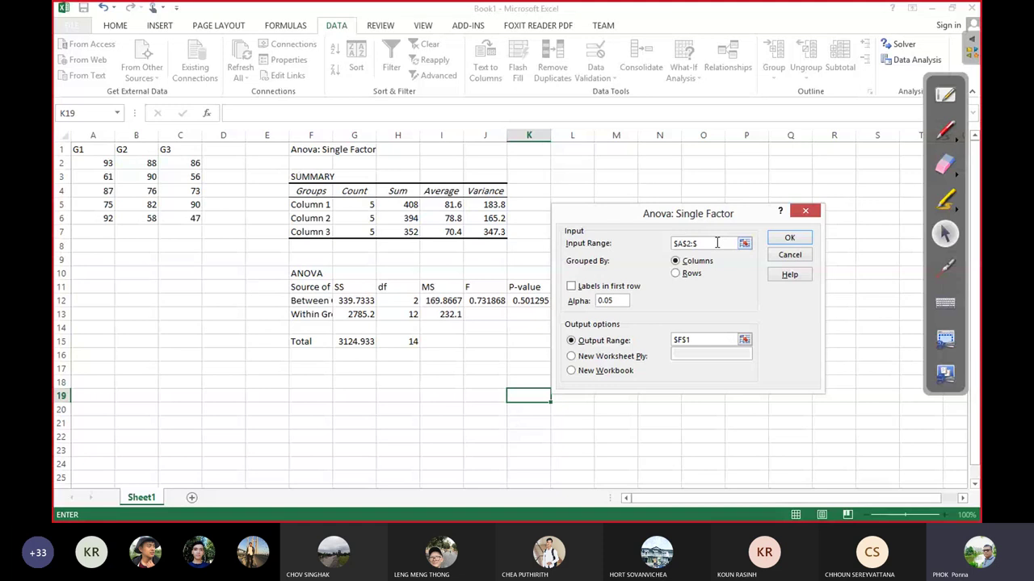
left_click(103, 164)
key("shift+Right")
key("shift+Right")
key("shift+Down")
key("shift+Down")
key("shift+Down")
key("shift+Down")
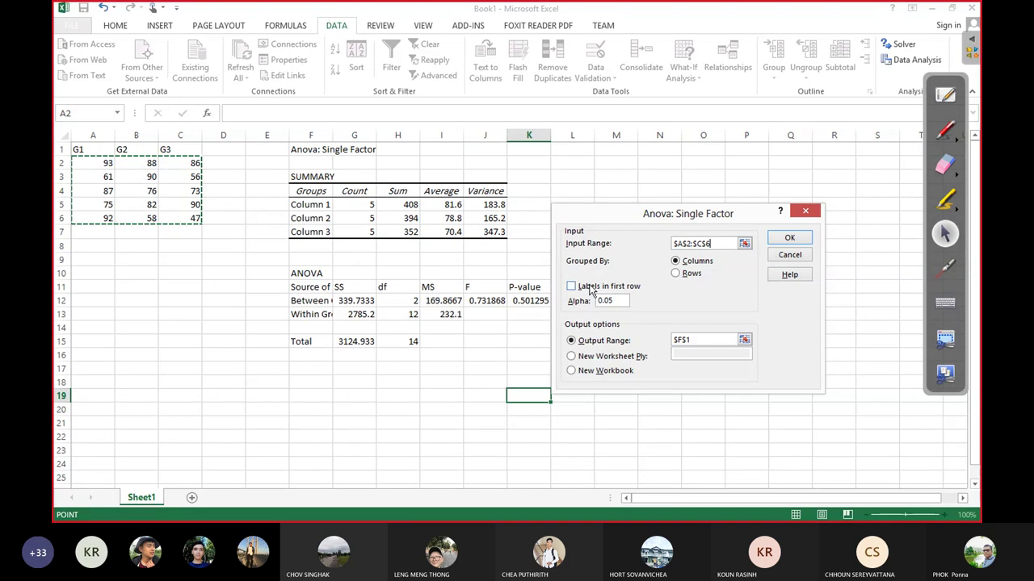
Step: Group the ANOVA input by columns and use an alpha of 0.05
left_click(677, 273)
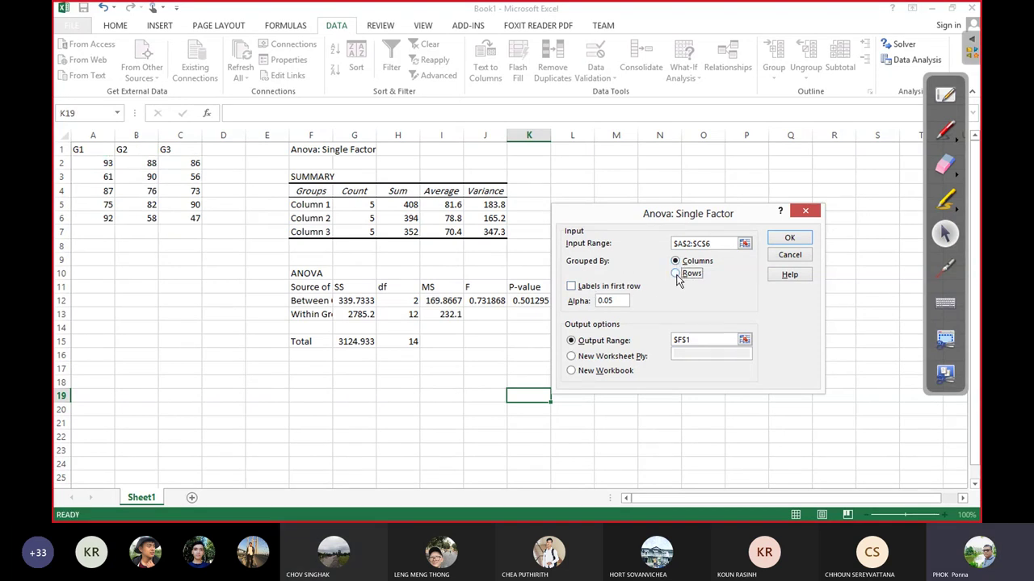
left_click(676, 262)
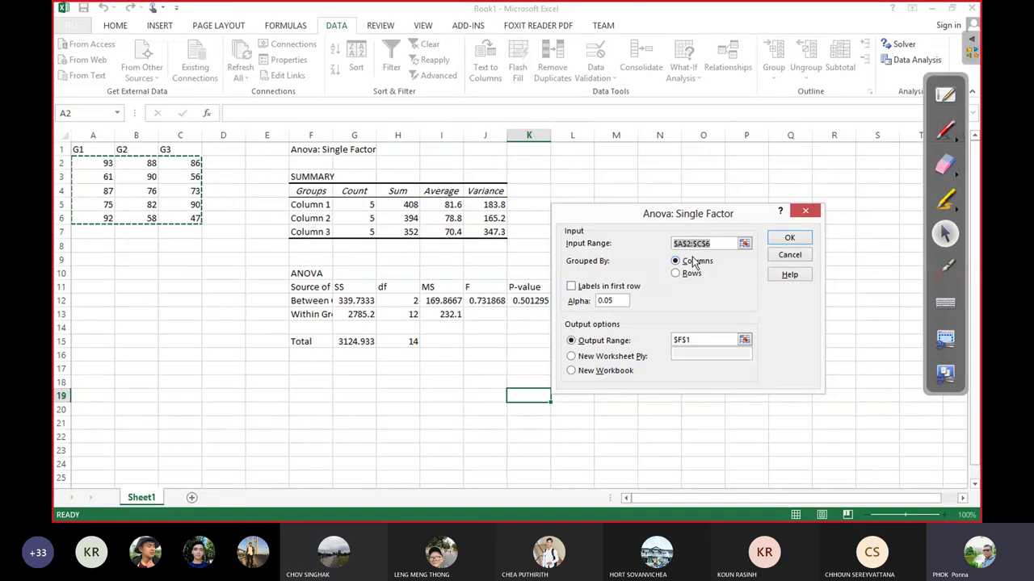
left_click(617, 300)
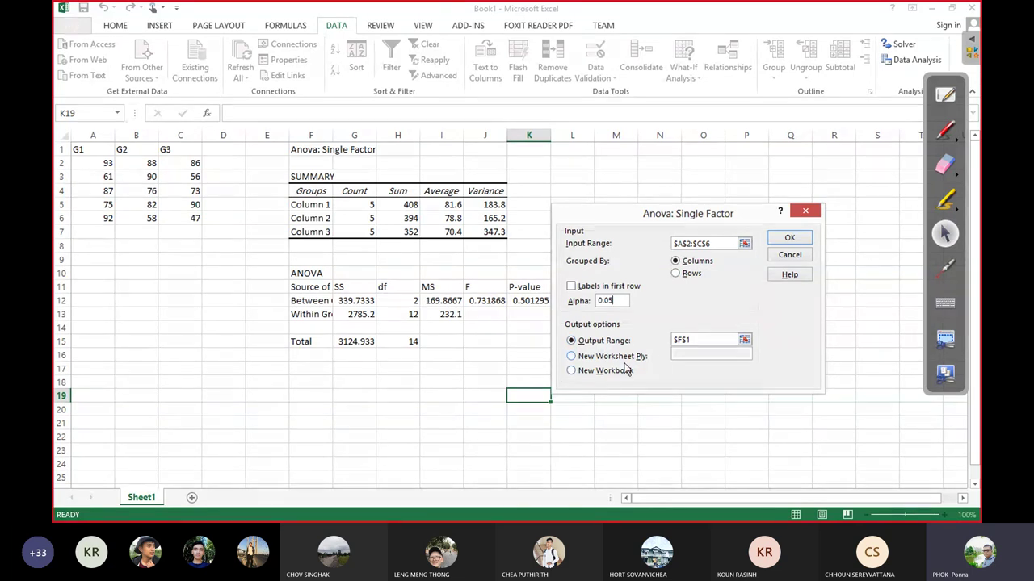
Step: Set the output range to $F$1 on the current sheet and run the analysis, overwriting the existing output
left_click(571, 341)
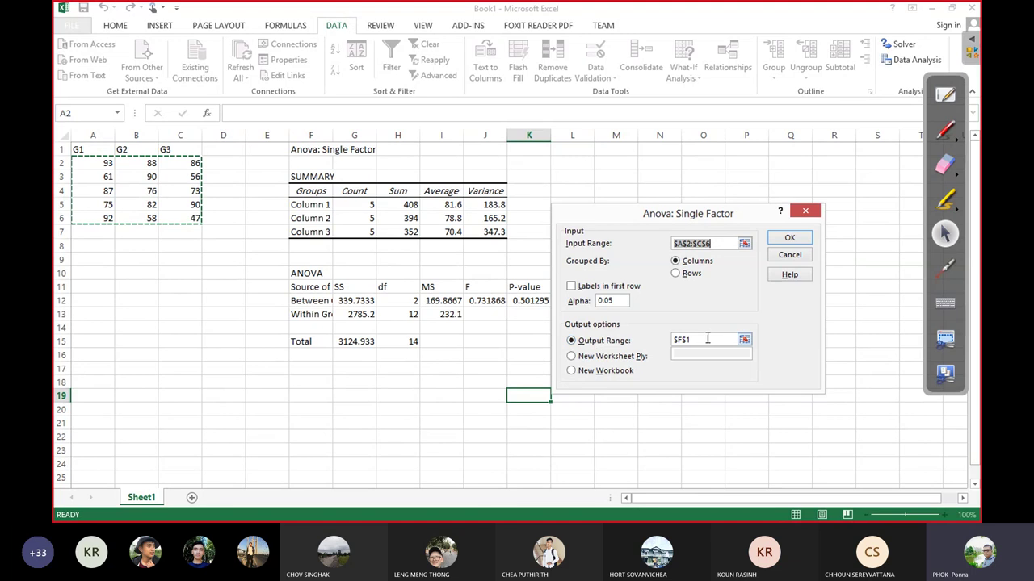
left_click(698, 340)
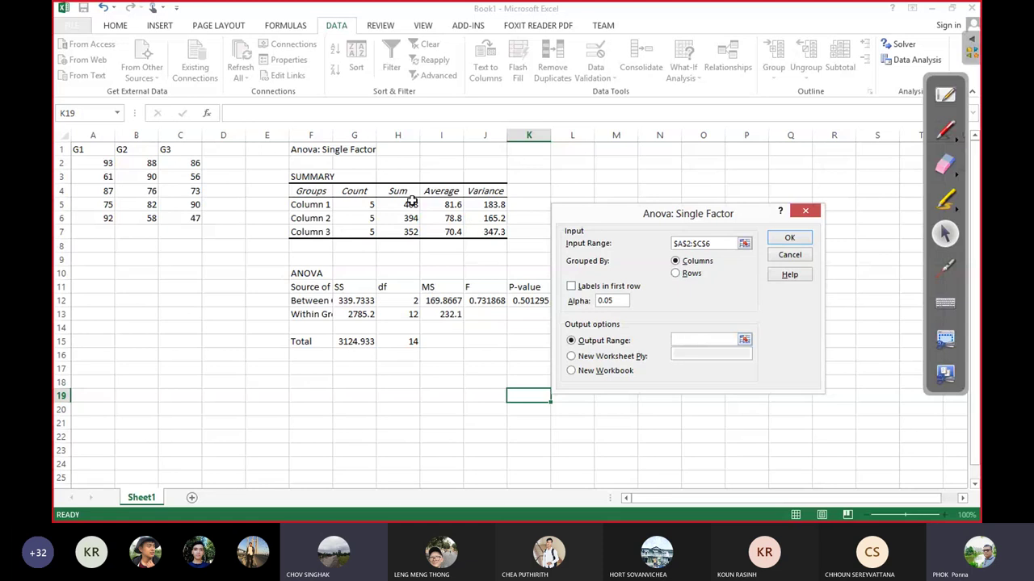
left_click(310, 152)
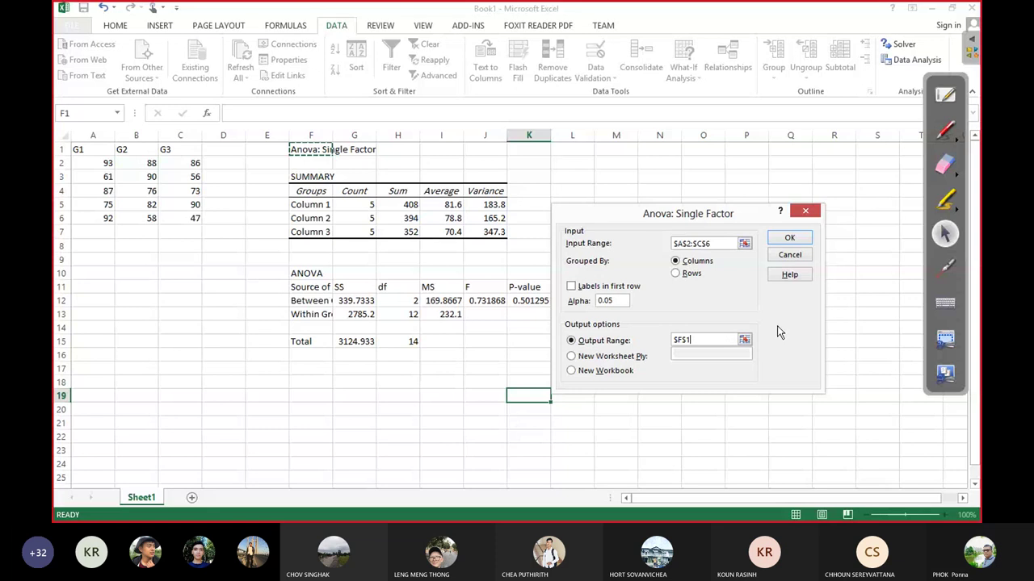
left_click(787, 242)
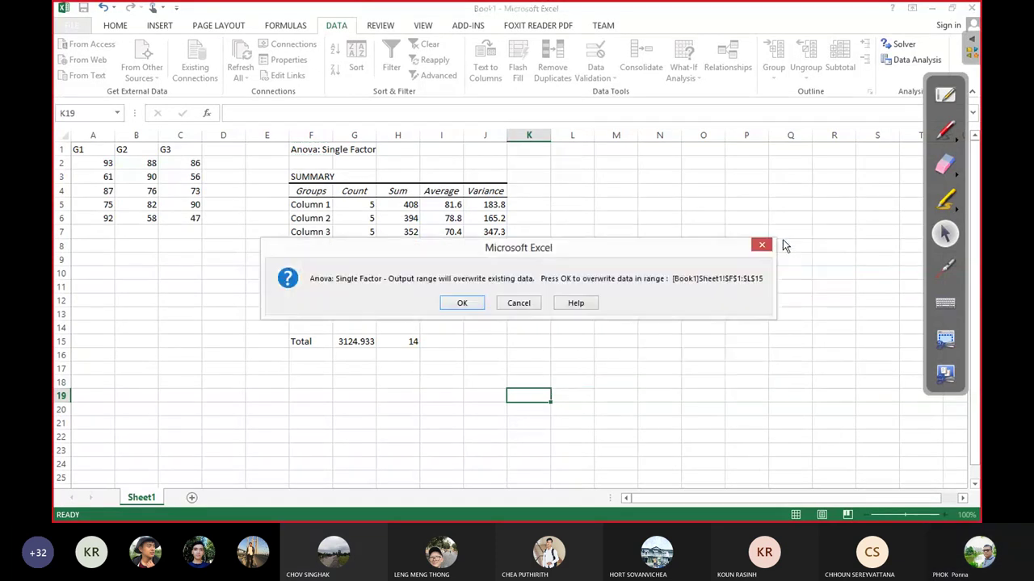
left_click(471, 306)
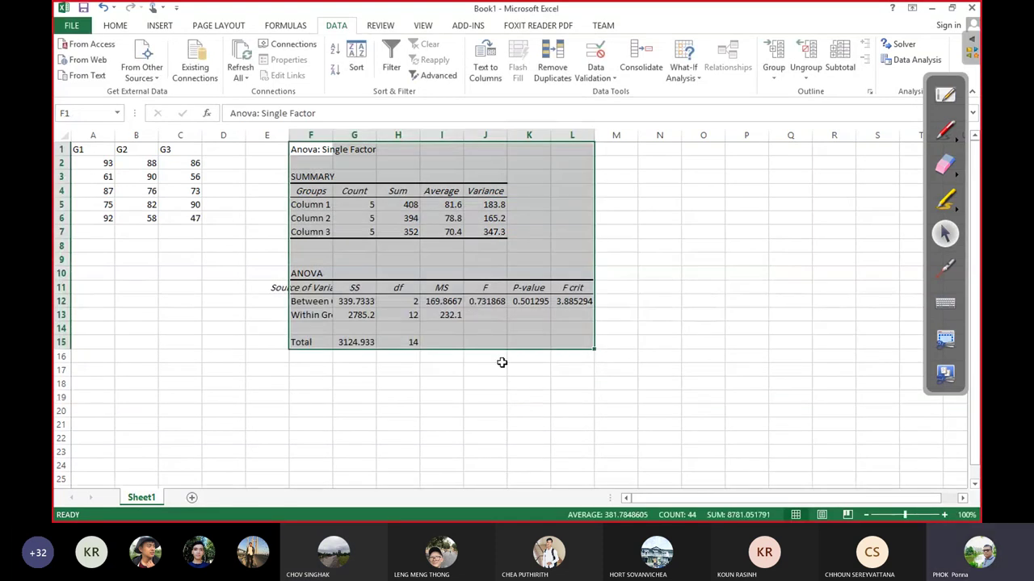
Step: Widen column F to fit the ANOVA row labels and deselect the output table
left_click_drag(332, 134, 378, 134)
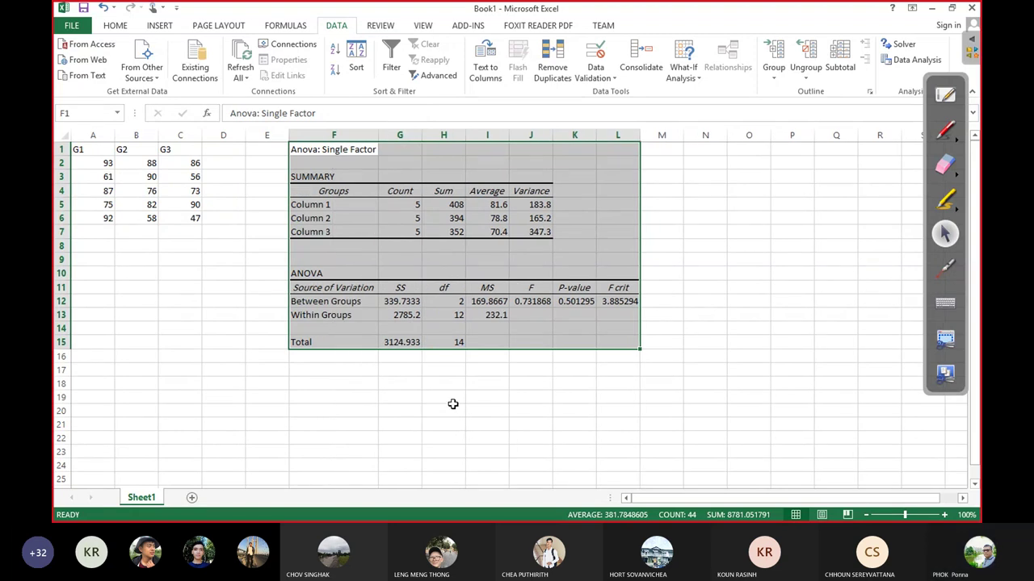
left_click(453, 406)
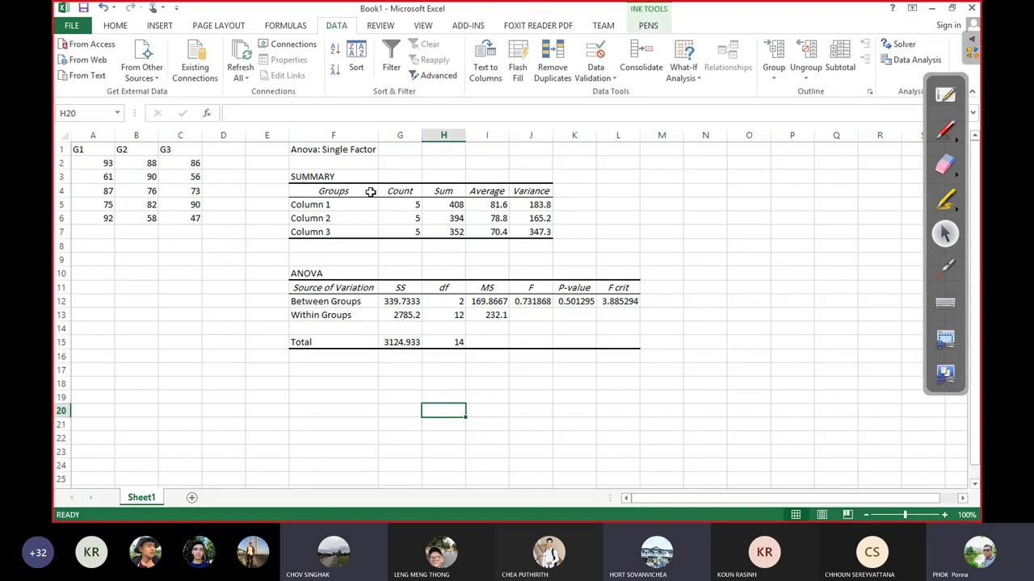
Step: Capture the whole ANOVA output as an image, add it to the current OpenBoard page and place it beside the problem text
left_click(946, 341)
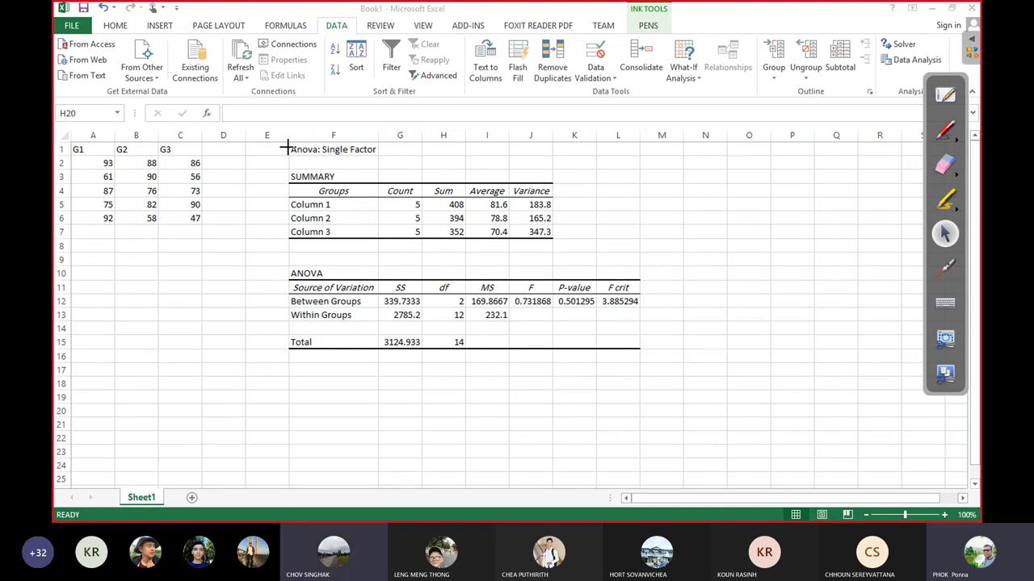
left_click_drag(288, 141, 639, 350)
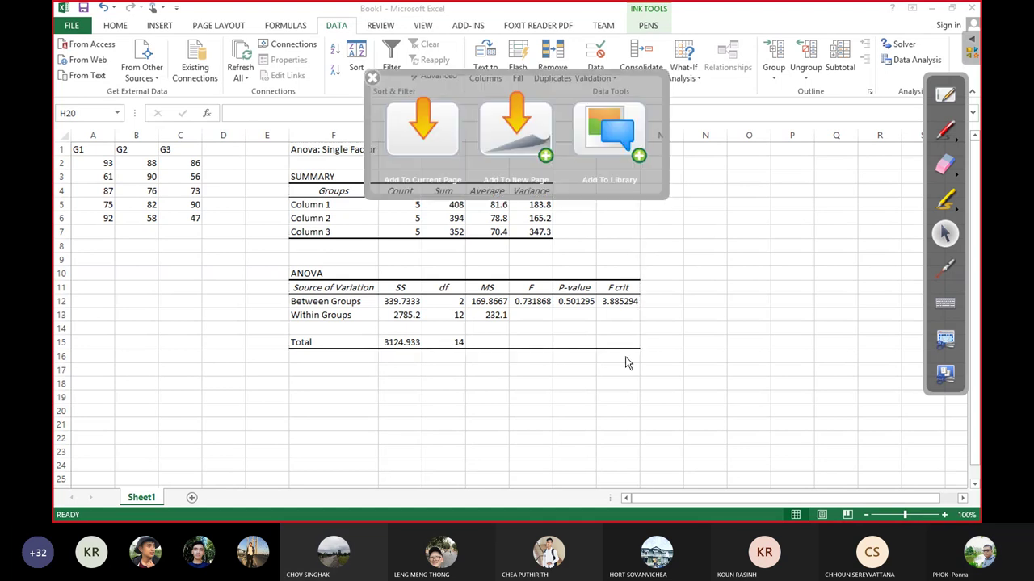
left_click(428, 135)
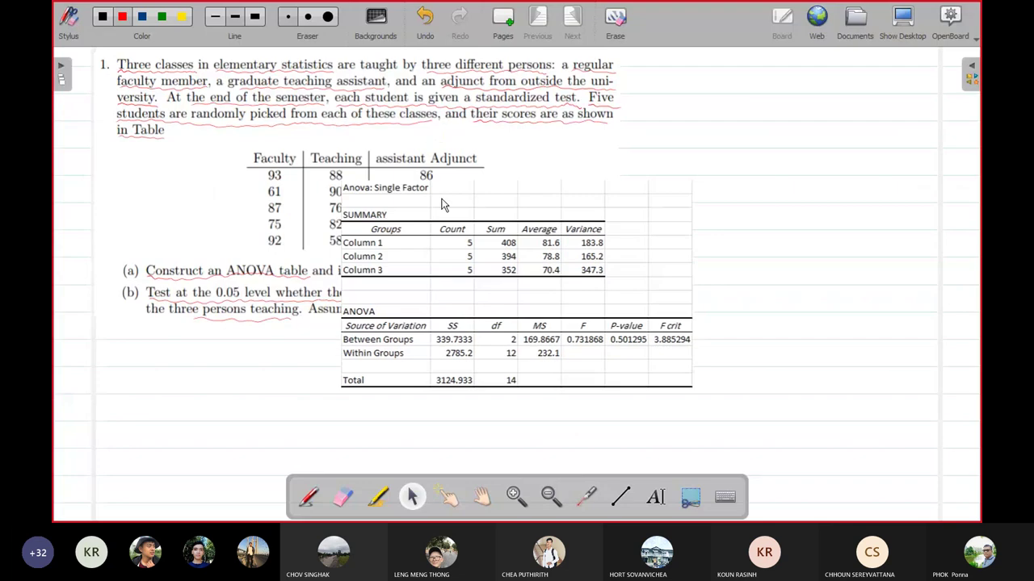
left_click_drag(530, 307, 750, 204)
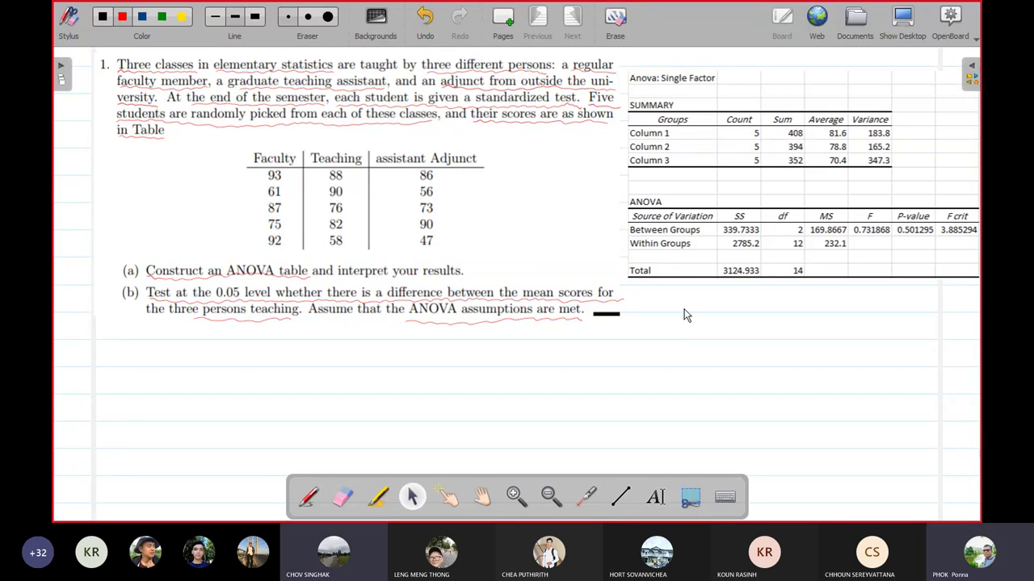